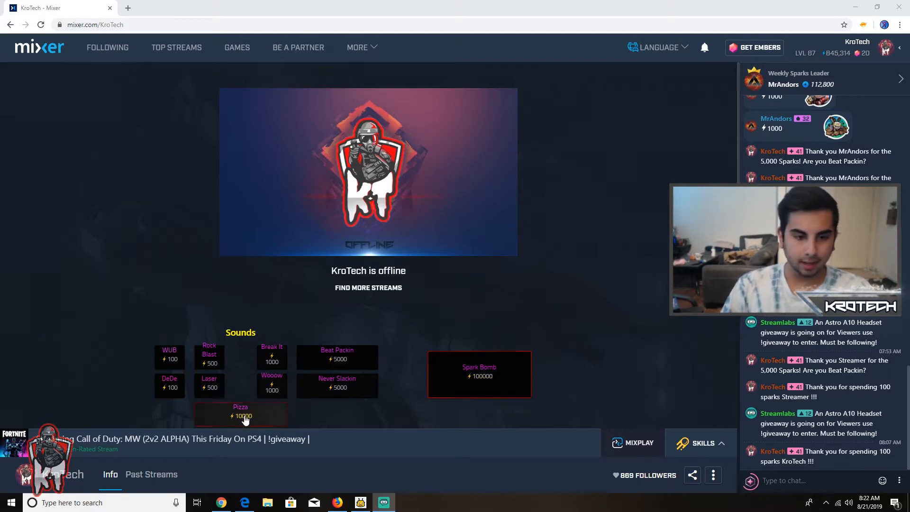
Open the MixPlay projects list in Mixer's Developer Lab.
click(374, 49)
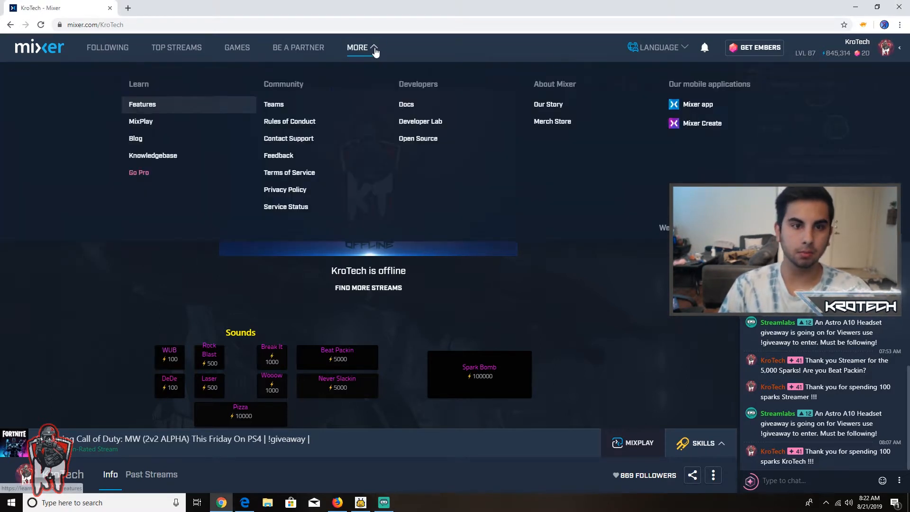
click(419, 122)
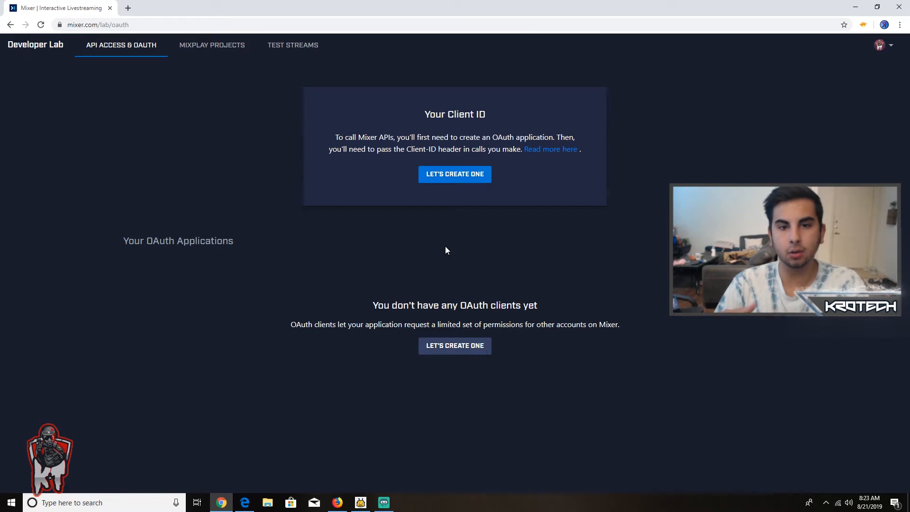
click(227, 55)
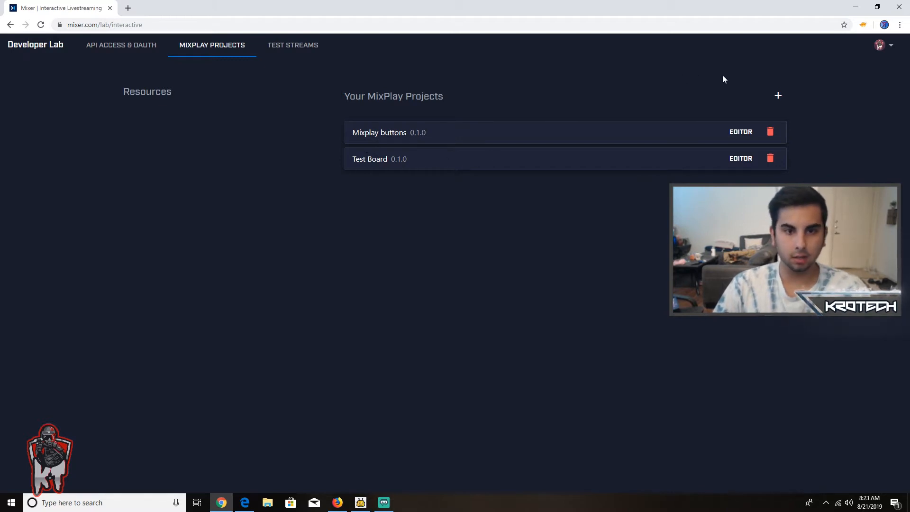
Create a new MixPlay project titled "YT Board" with Other as the project game.
click(778, 97)
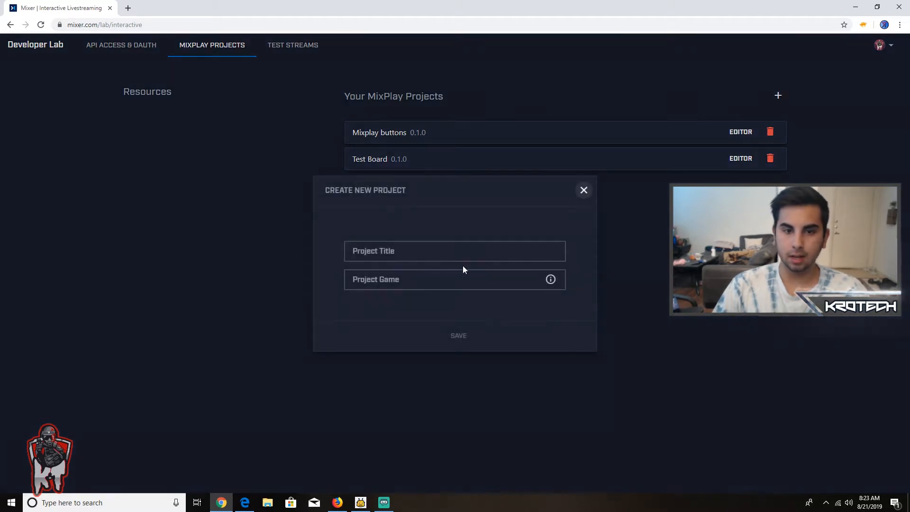
click(401, 250)
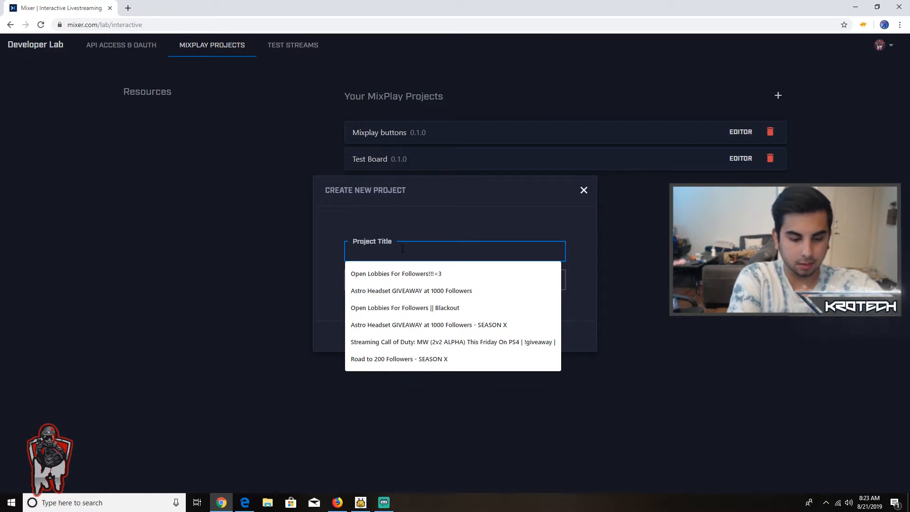
text(YT)
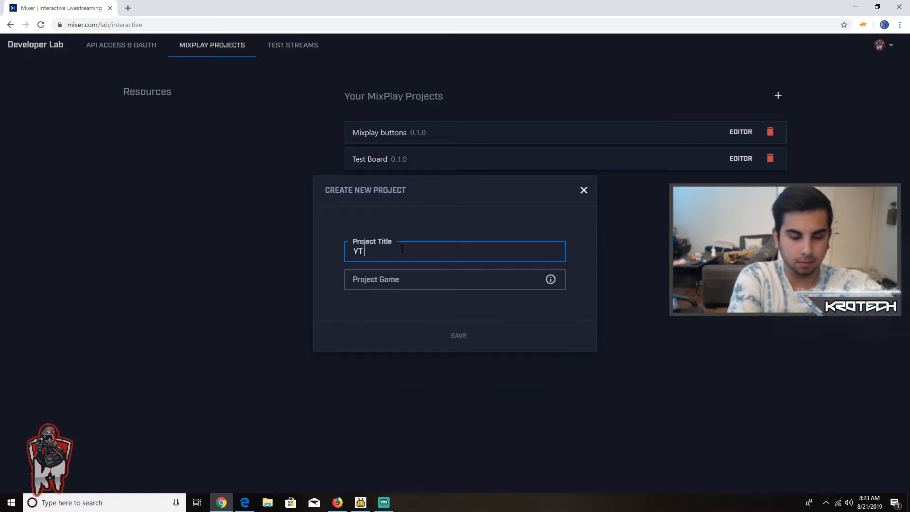
text( Board)
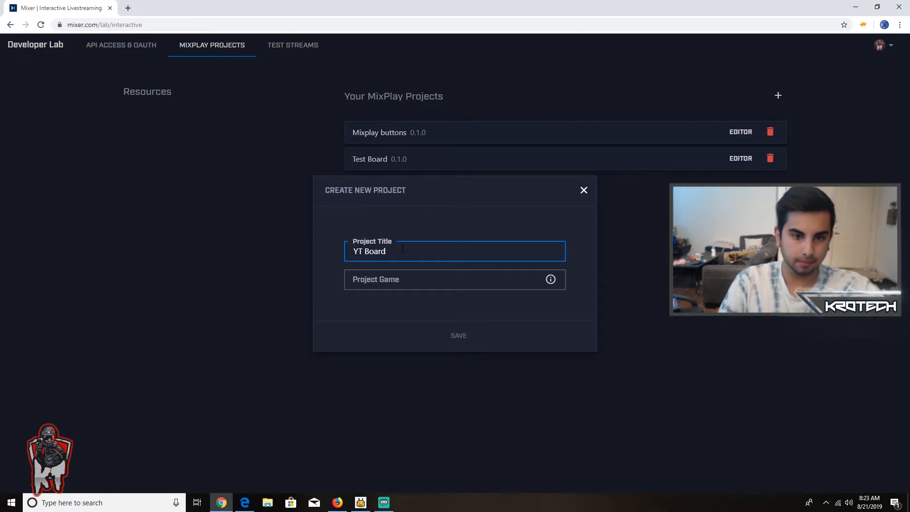
click(445, 282)
text(Other)
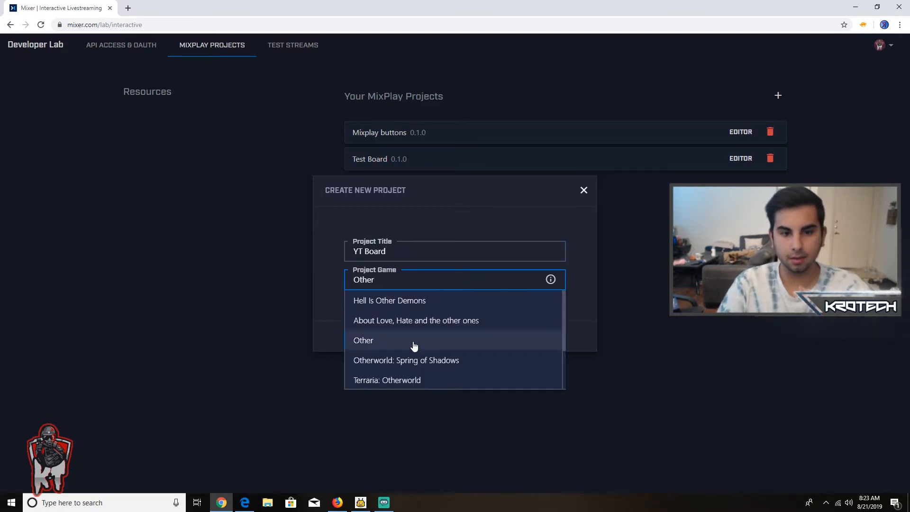
click(414, 345)
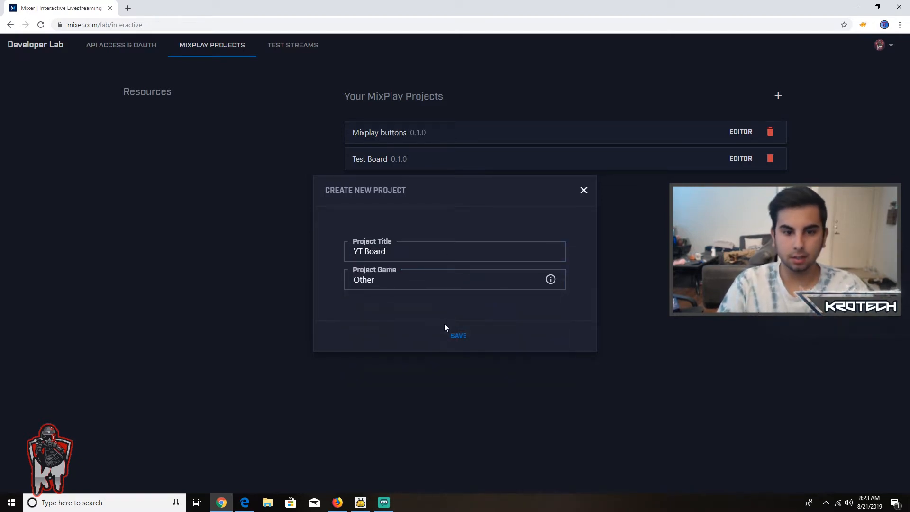
click(461, 338)
Enter the placeholder text "fdgdfgdf" as the project's Discovery description and save the project info.
scroll(211, 224, down, 5)
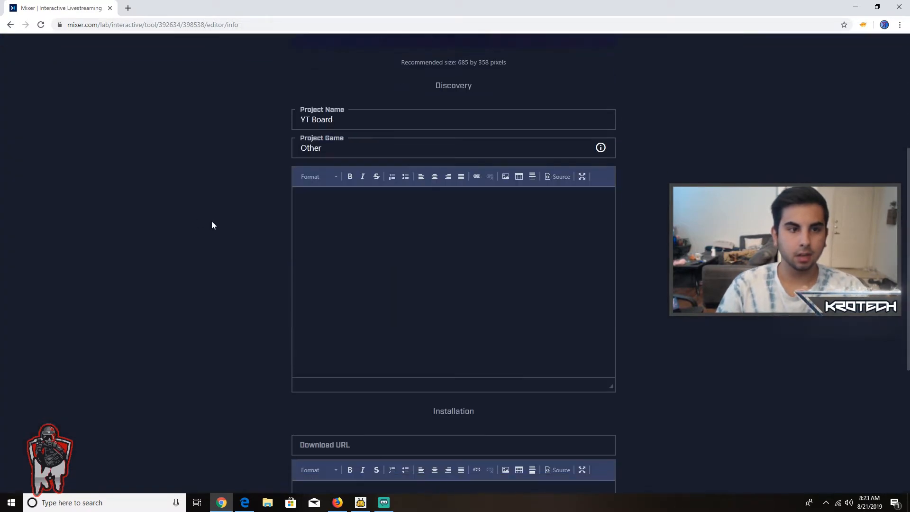
scroll(211, 229, down, 2)
scroll(214, 269, up, 4)
scroll(221, 301, up, 4)
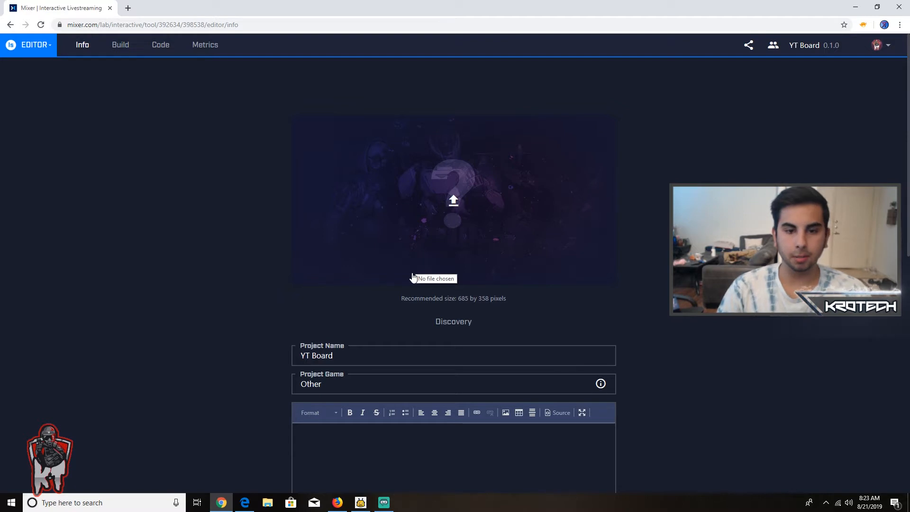
scroll(408, 279, down, 6)
scroll(401, 282, down, 4)
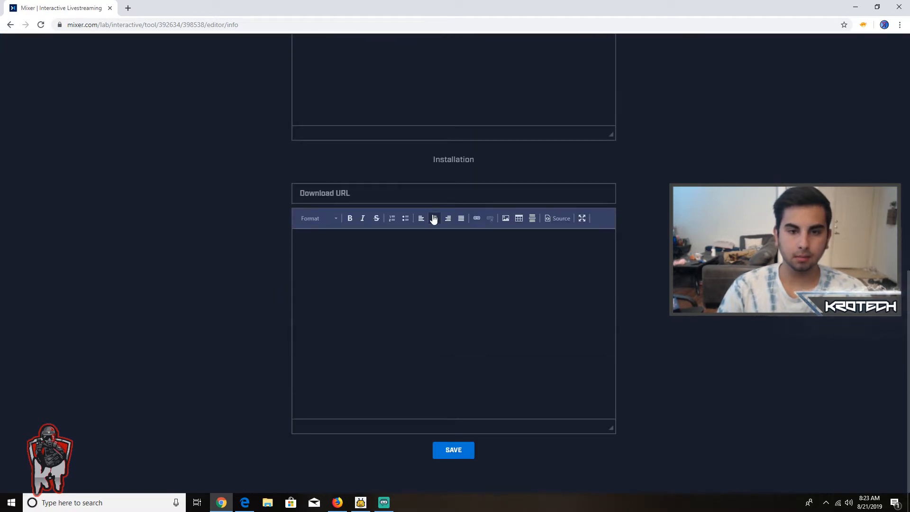
scroll(433, 217, up, 7)
click(366, 308)
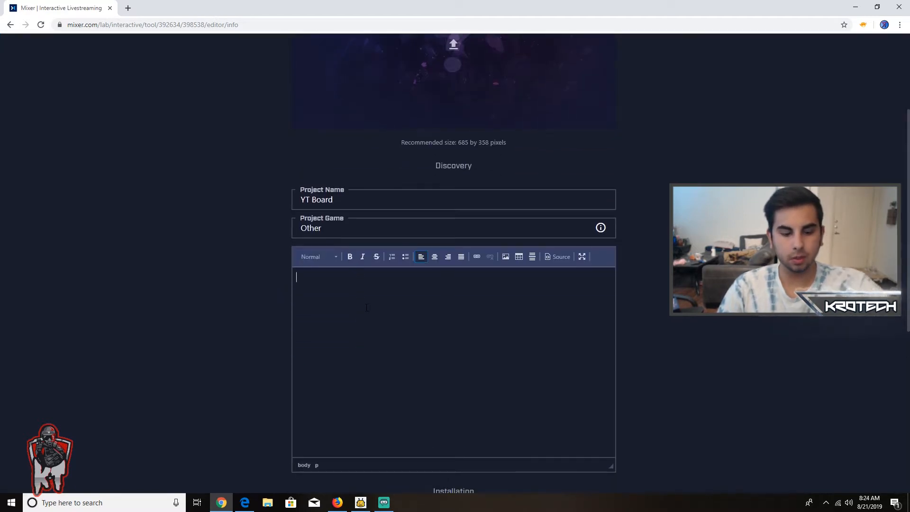
text(hfgsfhgd)
scroll(366, 308, down, 7)
click(450, 453)
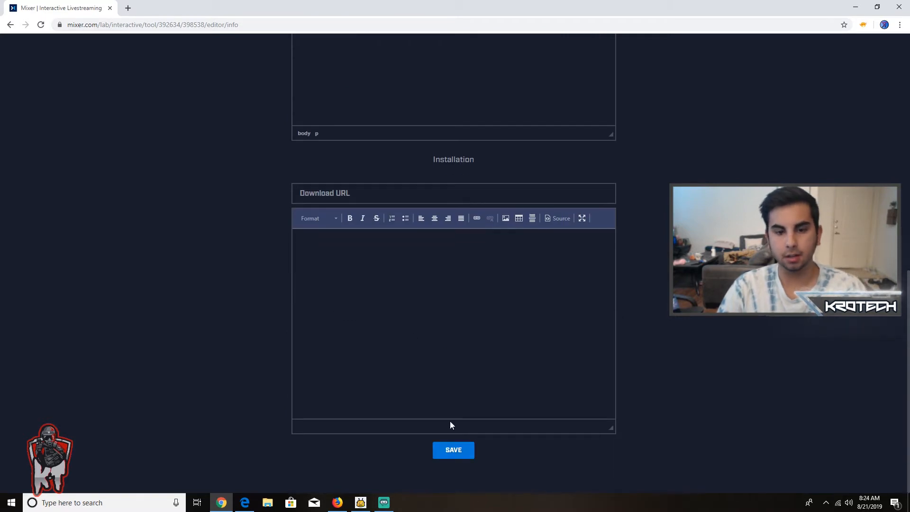
scroll(193, 303, up, 10)
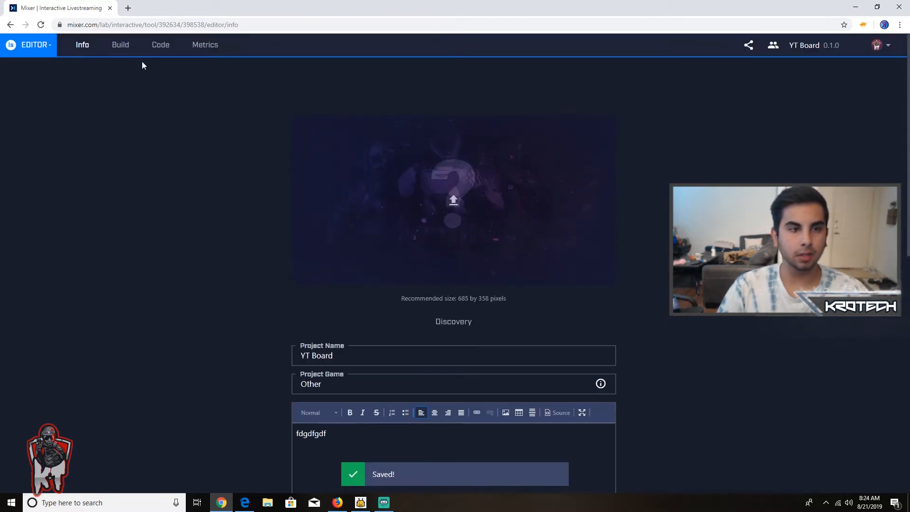
Open the project's build editor and switch the layout to the large desktop grid for the default scene.
click(121, 45)
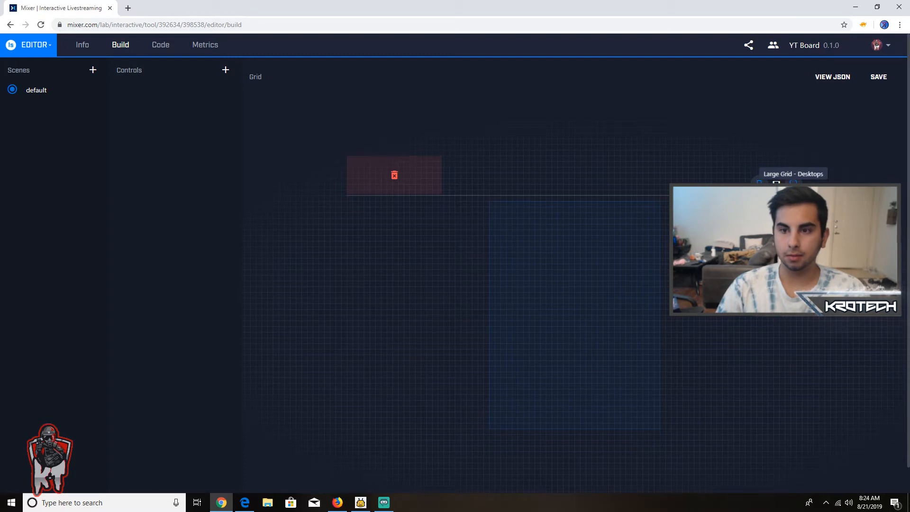
click(793, 186)
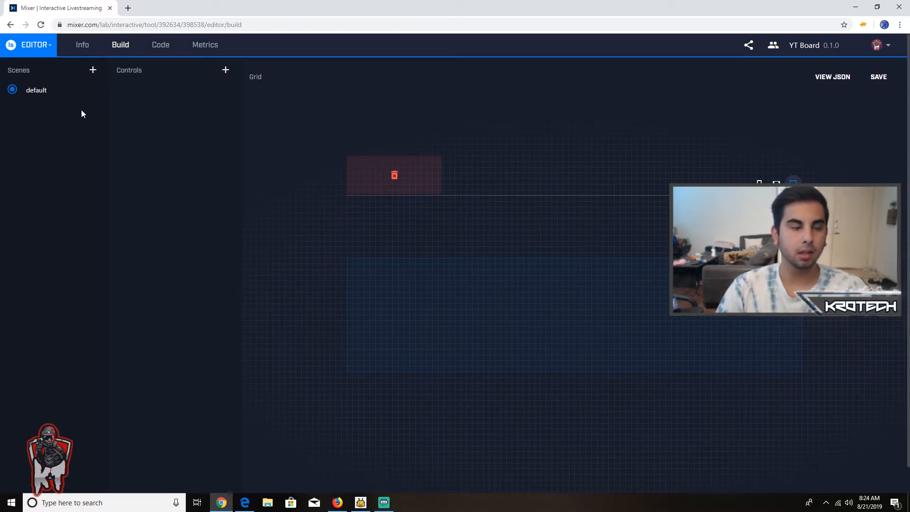
double_click(47, 94)
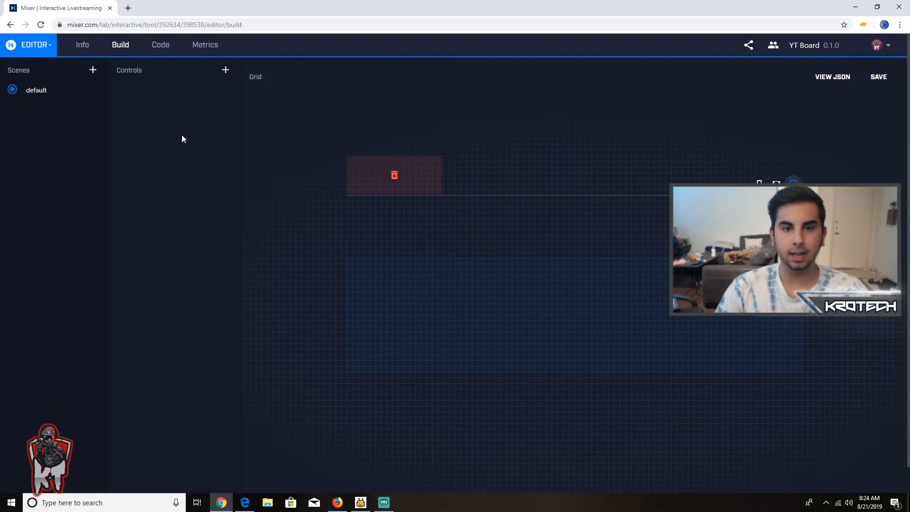
Add a button control named "Dub Wub" to the default scene.
click(226, 72)
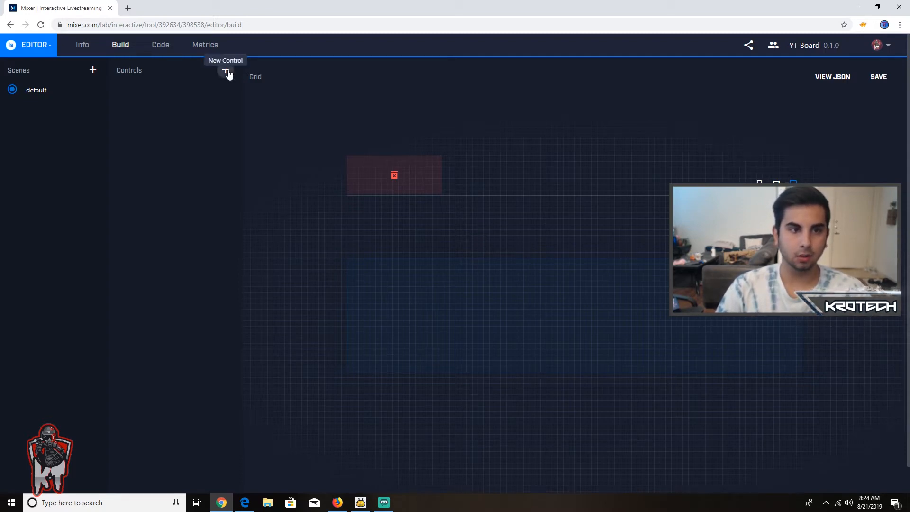
click(194, 100)
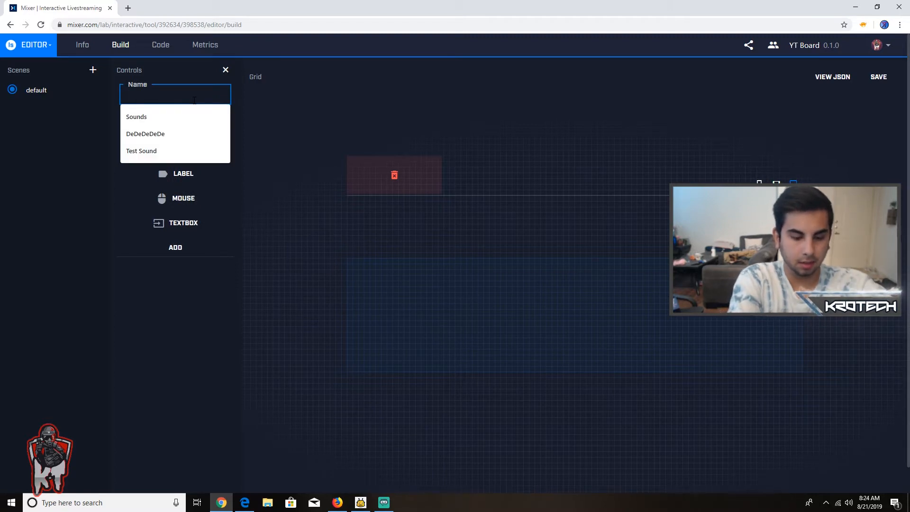
text(Dub Wu)
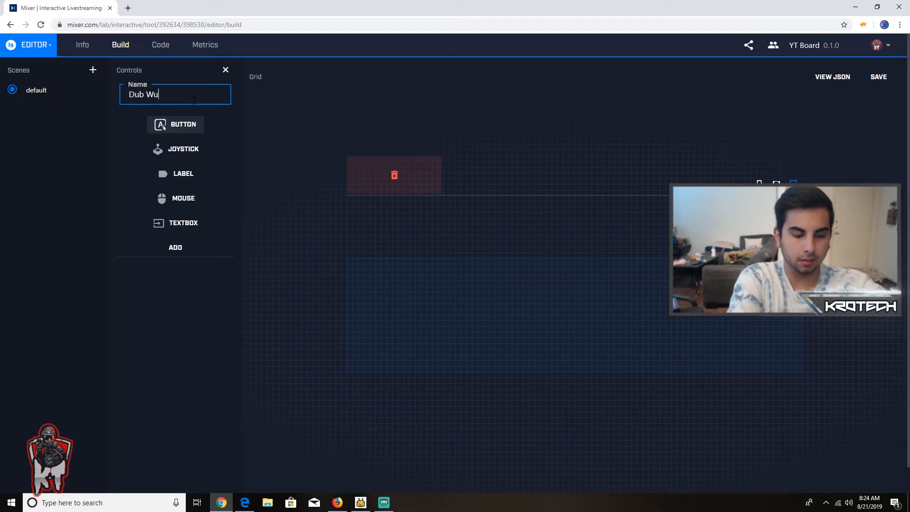
text(b)
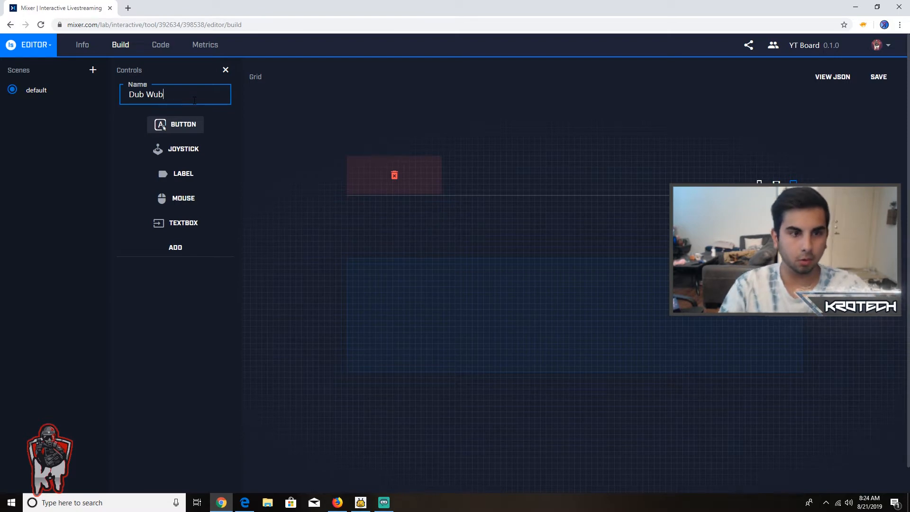
click(183, 126)
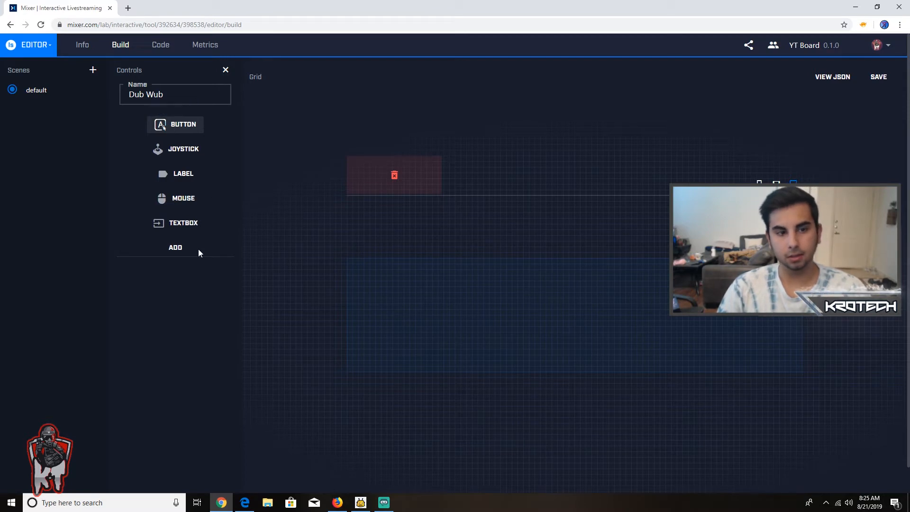
click(185, 250)
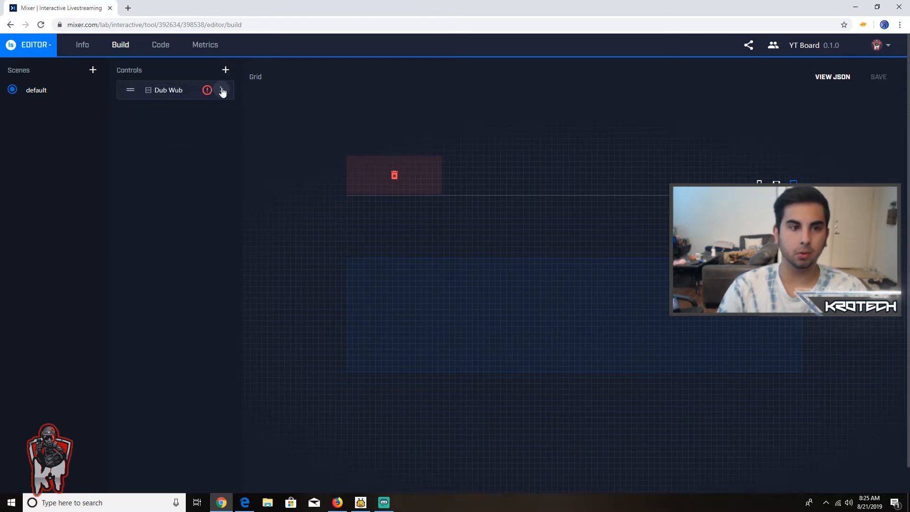
Set the Dub Wub button's text to "Dub Wub" and its spark cost to 100, and open its tooltip for editing.
click(223, 91)
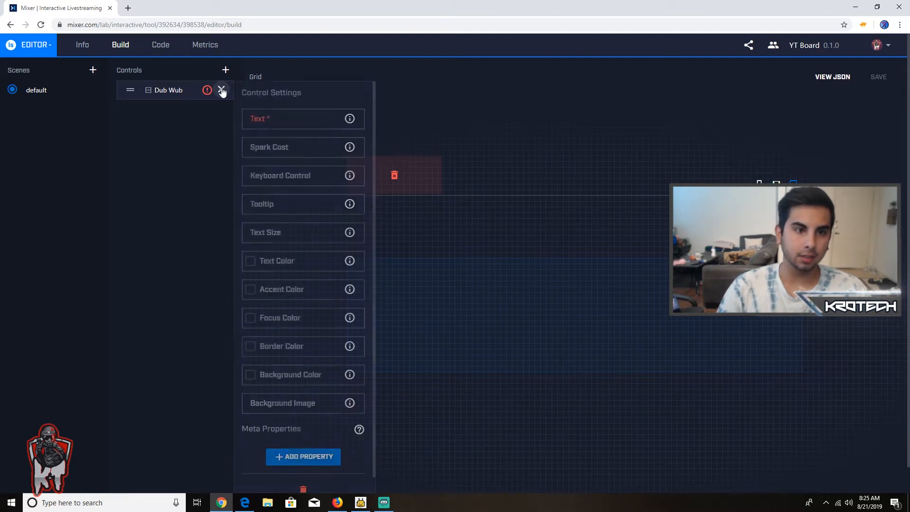
click(292, 119)
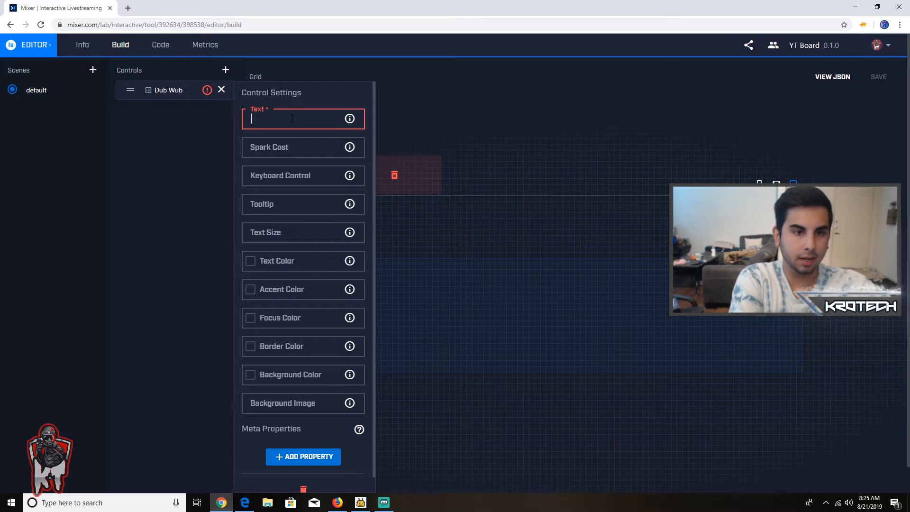
text(D)
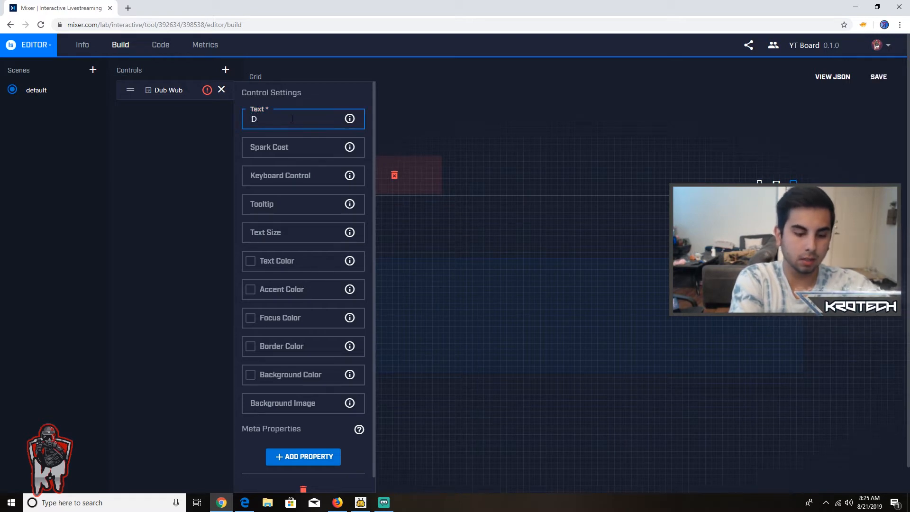
text(ub Wub)
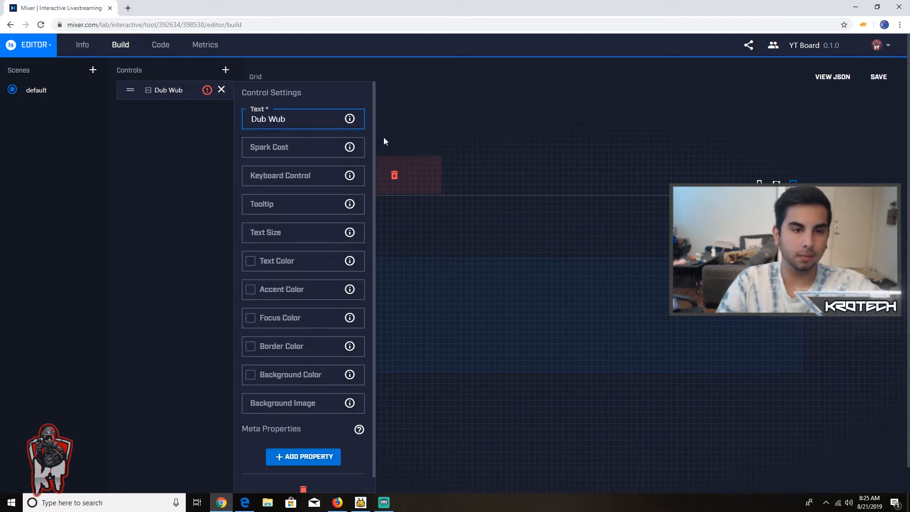
click(309, 151)
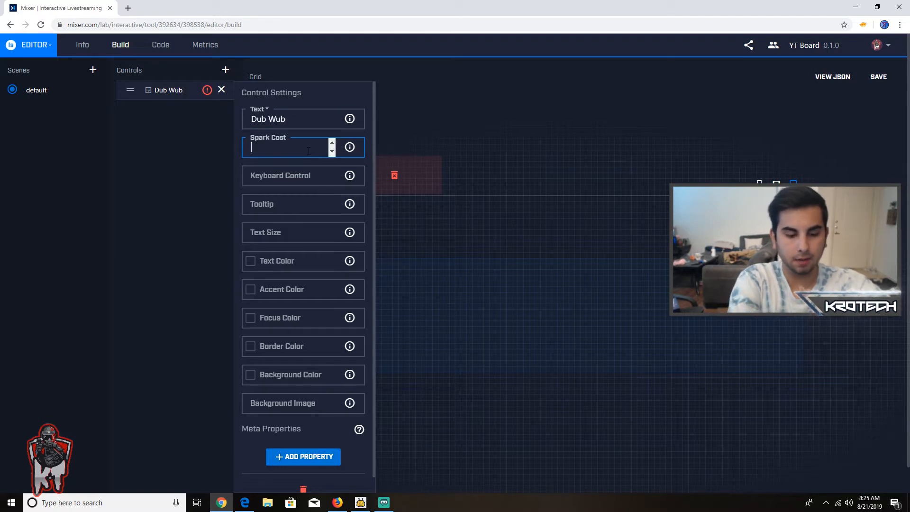
text(100)
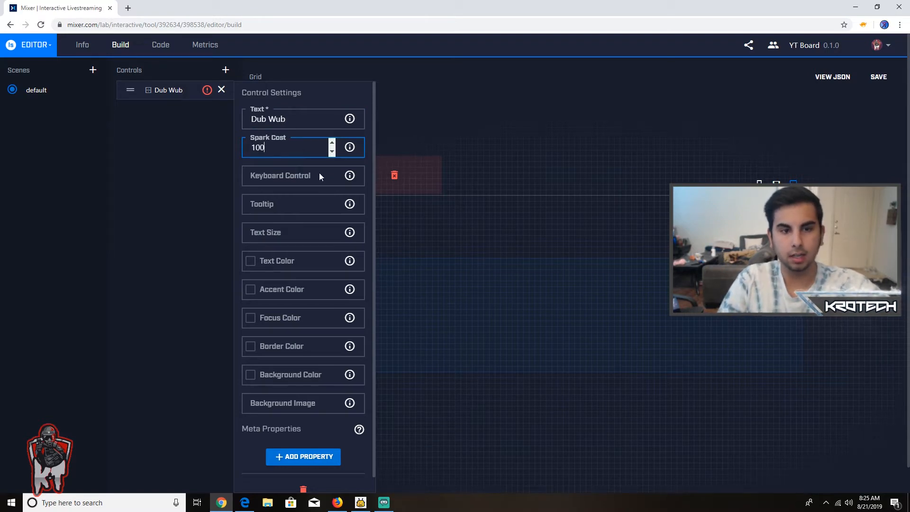
click(282, 205)
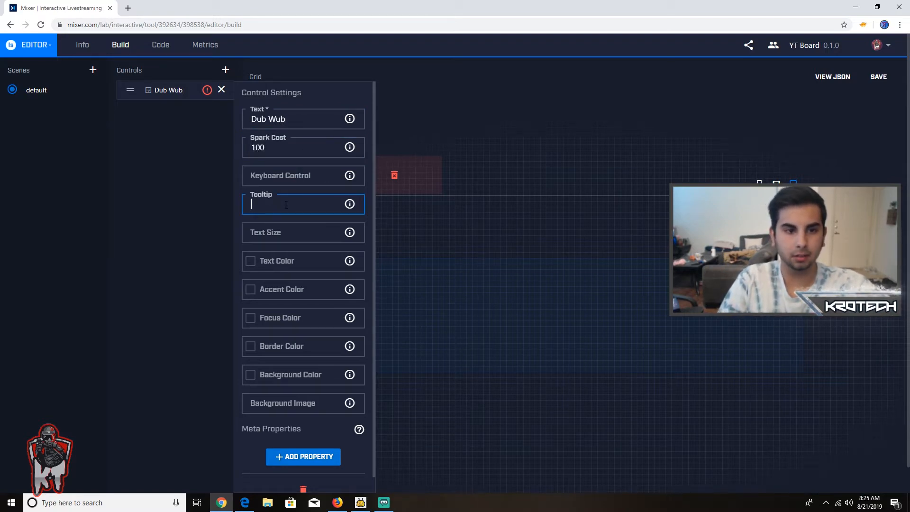
Open the account's own Mixer channel page in a new browser tab and examine the Spark Bomb button's tooltip.
click(128, 8)
text(mix)
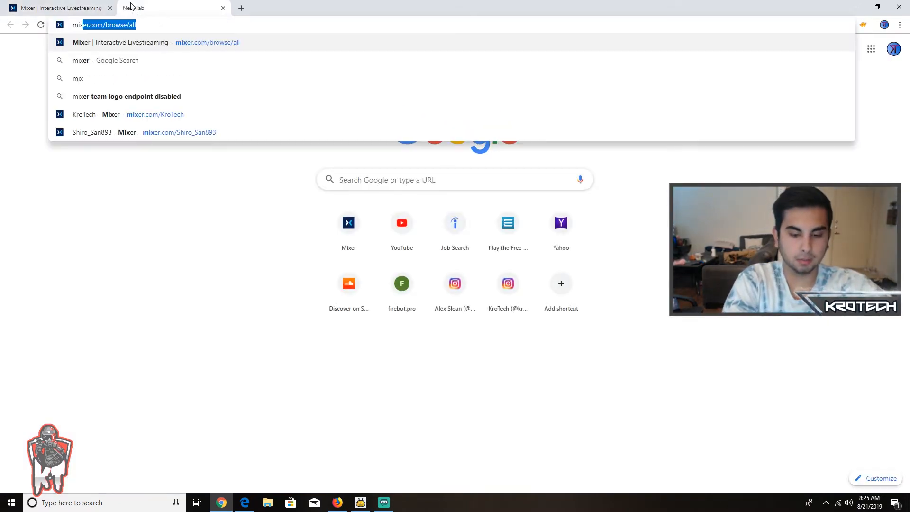
key(Return)
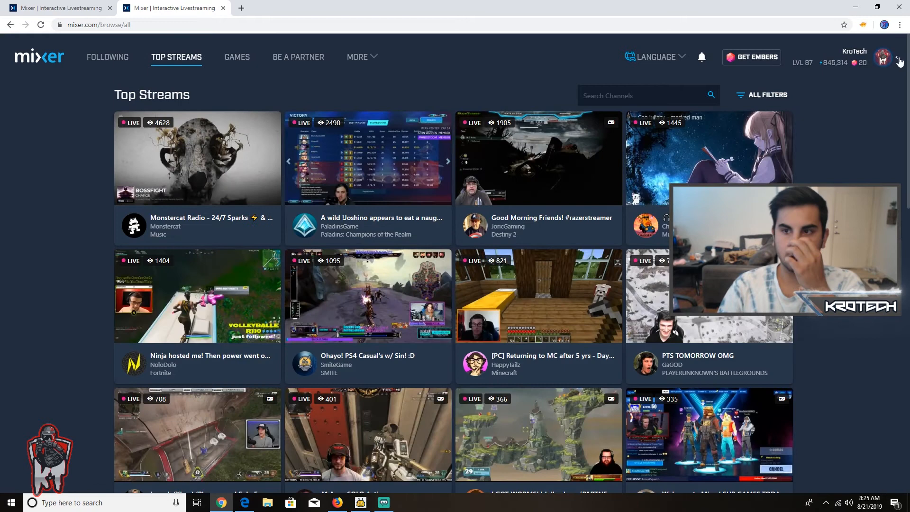
click(885, 47)
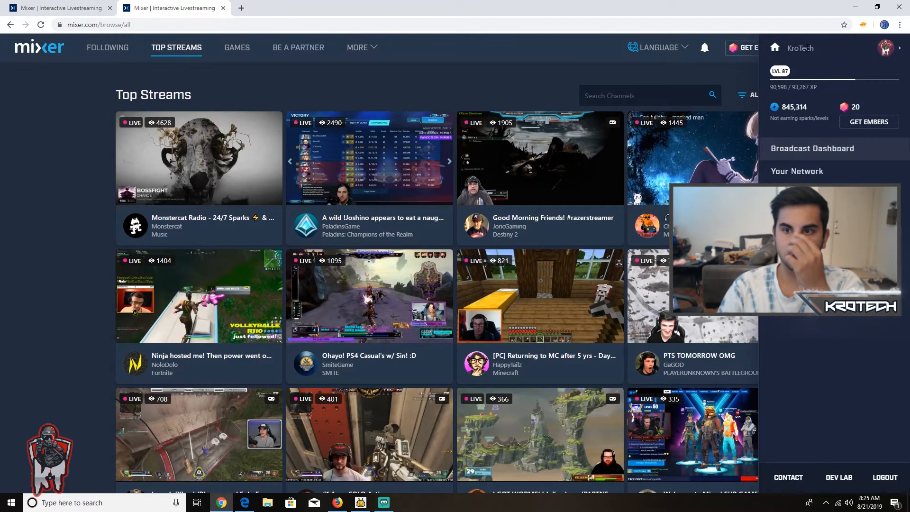
click(775, 47)
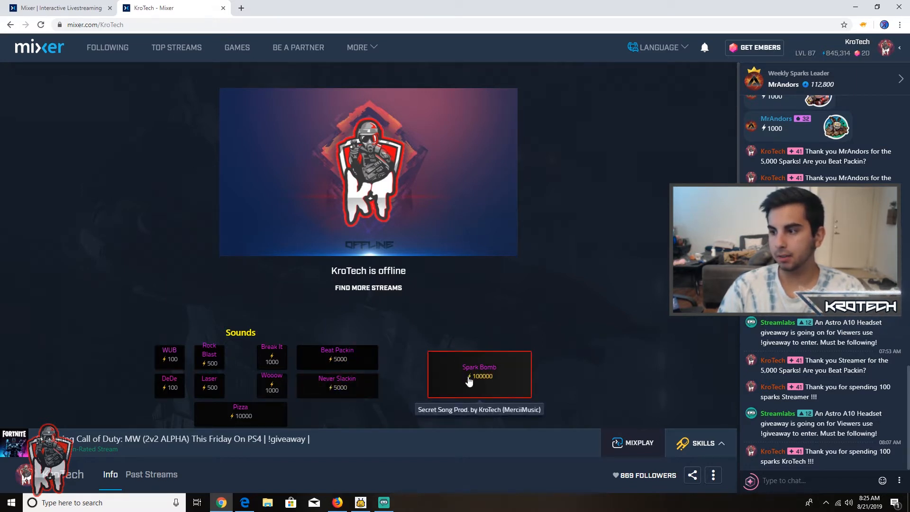
Return to the project's build editor and set the Dub Wub button's tooltip to "Yay i did it".
click(20, 3)
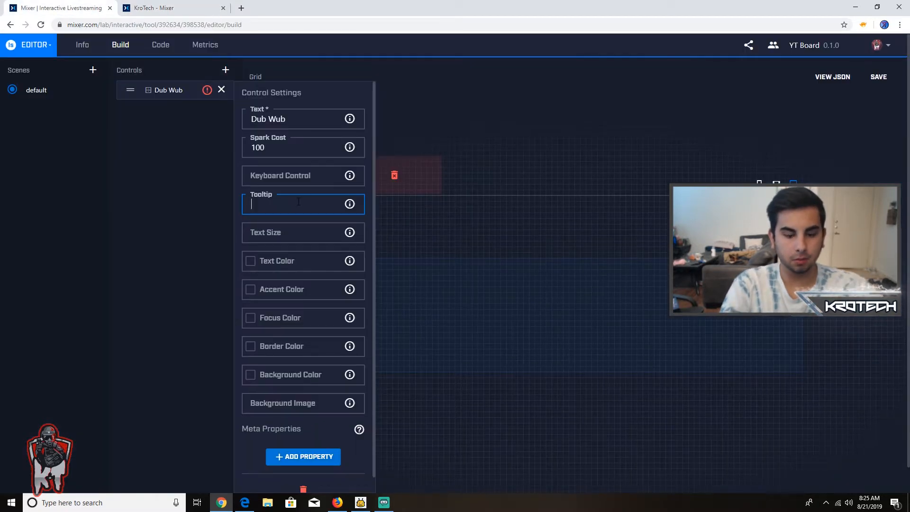
text(Yay )
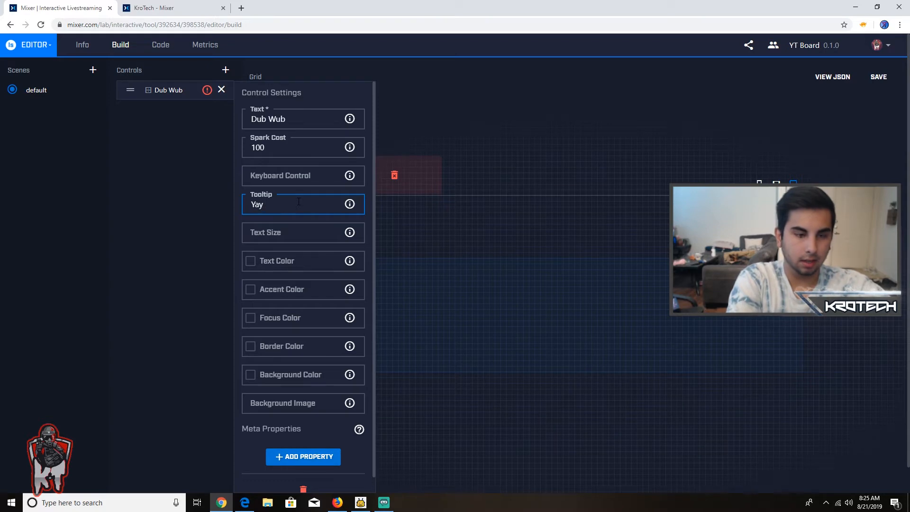
text(i did it)
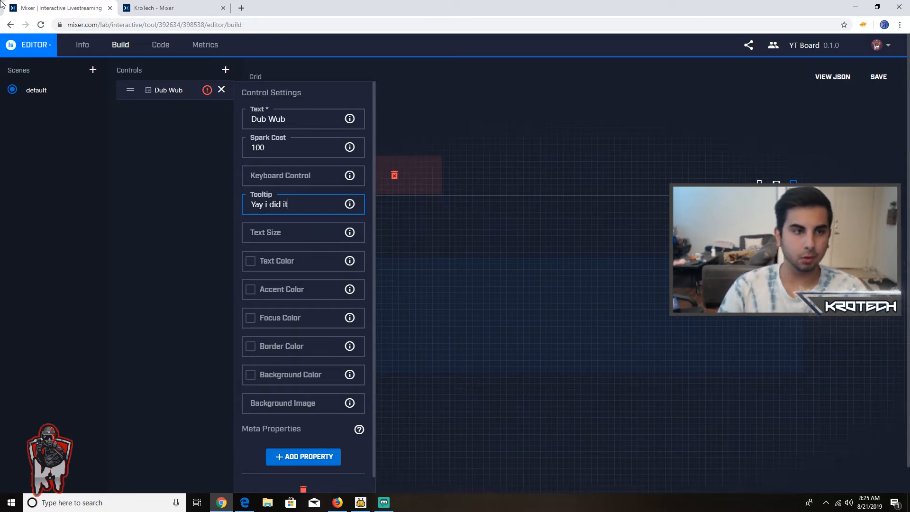
Set the Dub Wub button's text color to magenta #ff00f5 and its accent color to red #fc1212.
click(151, 8)
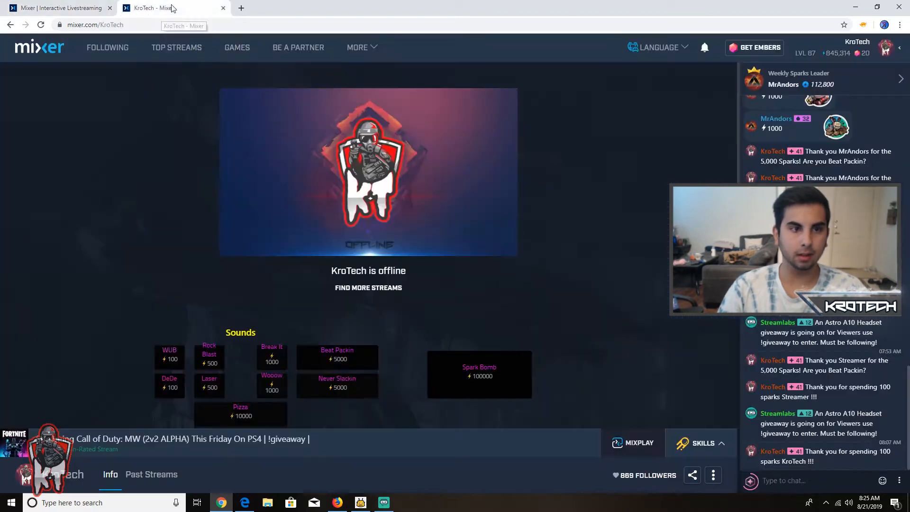
click(81, 8)
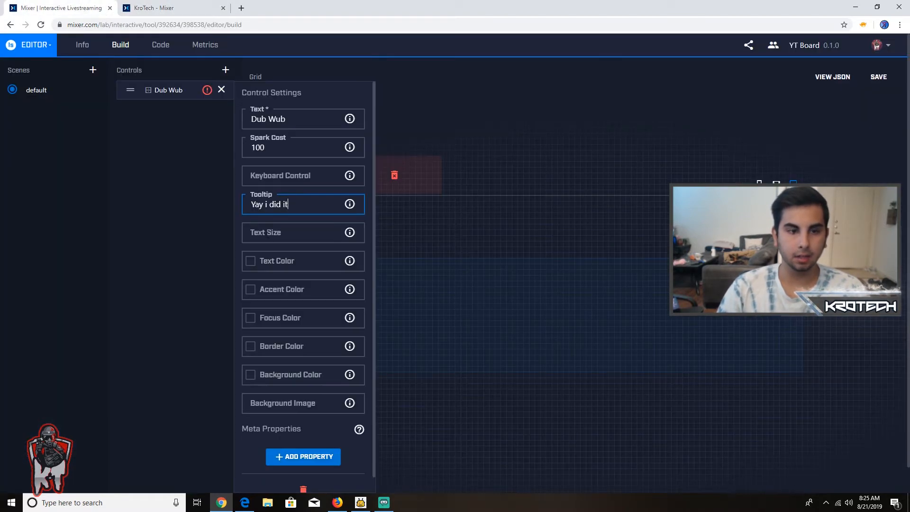
click(289, 262)
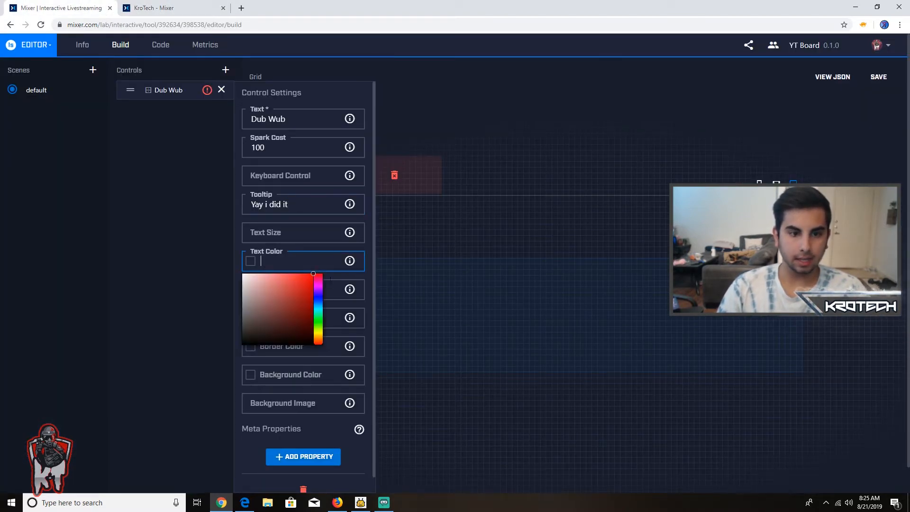
click(319, 284)
click(332, 287)
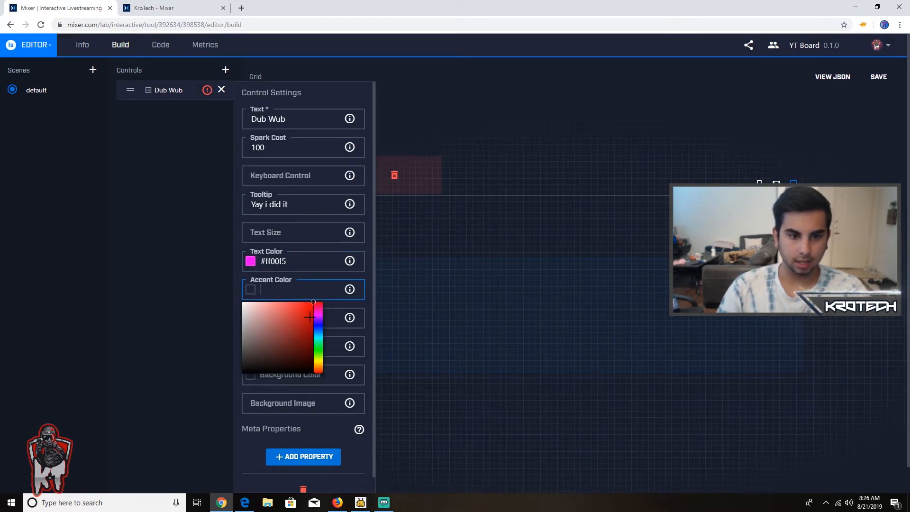
click(308, 303)
key(Tab)
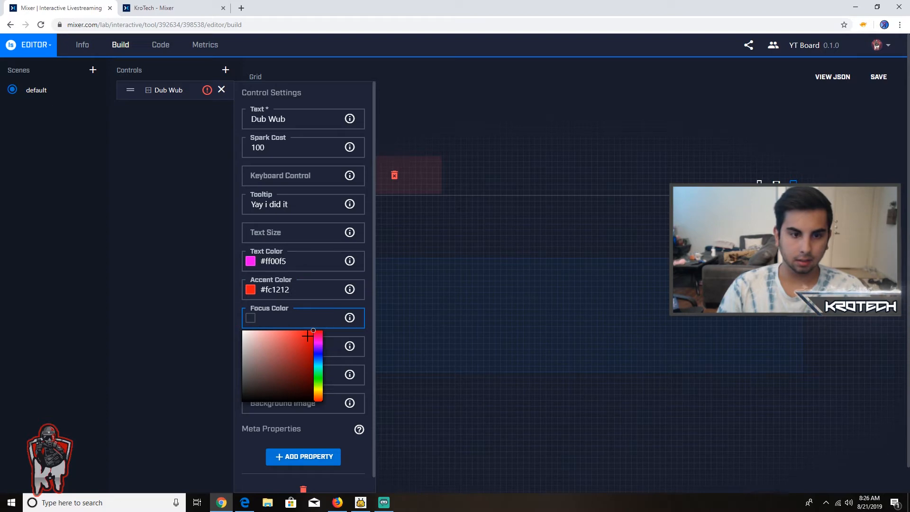
Check the button highlight on the live channel page and set the Dub Wub button's focus color to red #f00a0a.
click(172, 8)
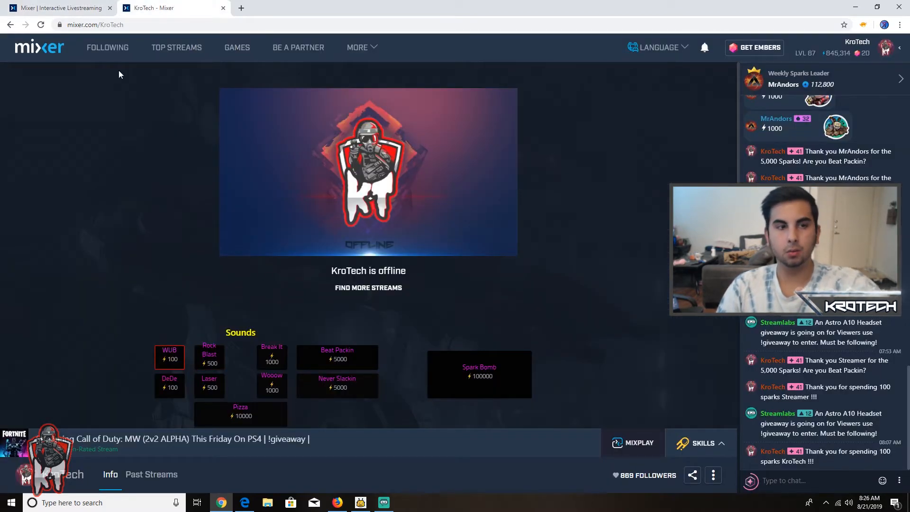
click(69, 10)
click(269, 320)
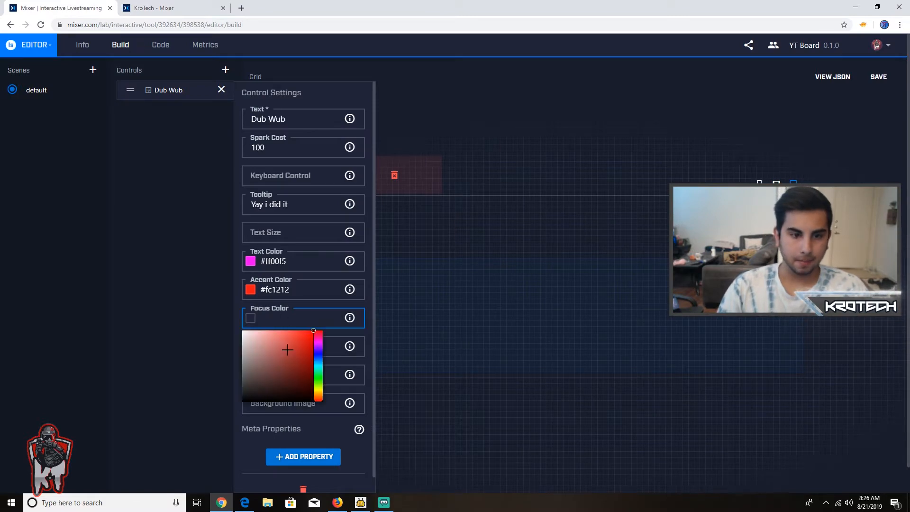
click(310, 334)
Set the Dub Wub button's border color to #080808 and background color to #070707, closing its control settings.
click(332, 343)
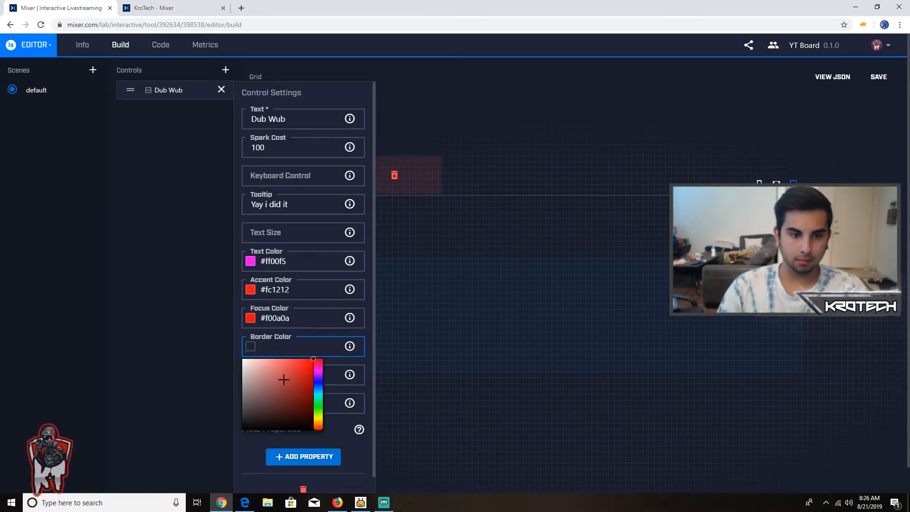
click(242, 425)
key(Tab)
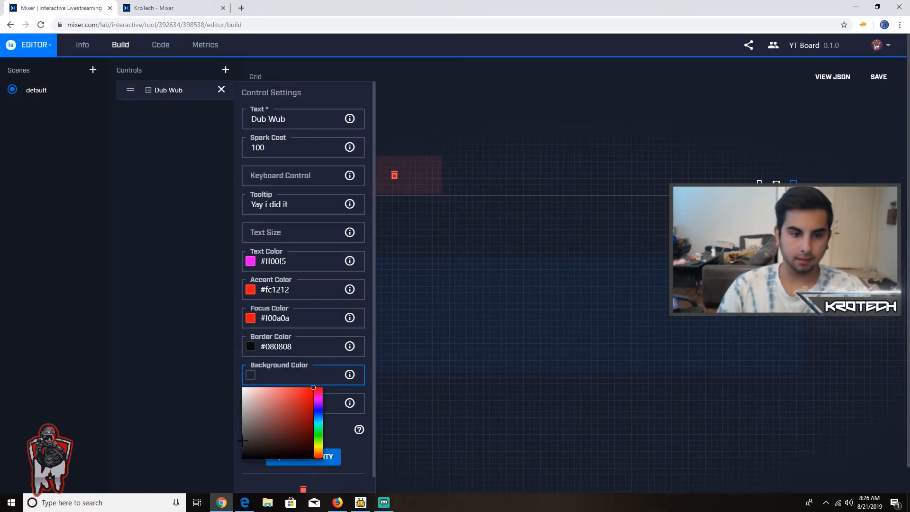
click(243, 456)
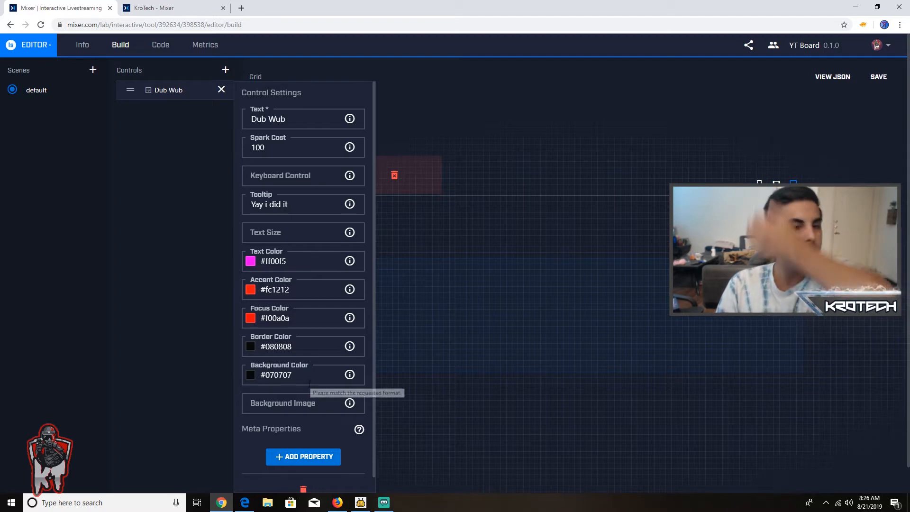
click(222, 90)
click(225, 91)
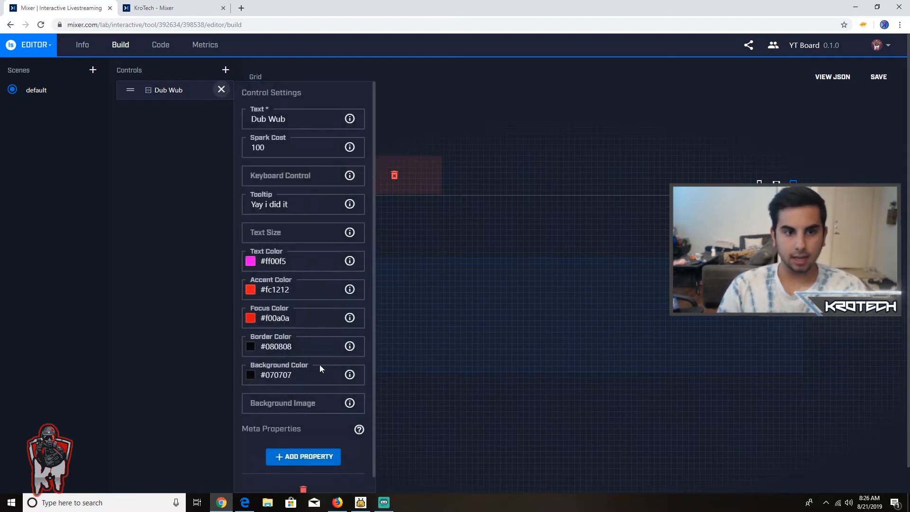
click(222, 91)
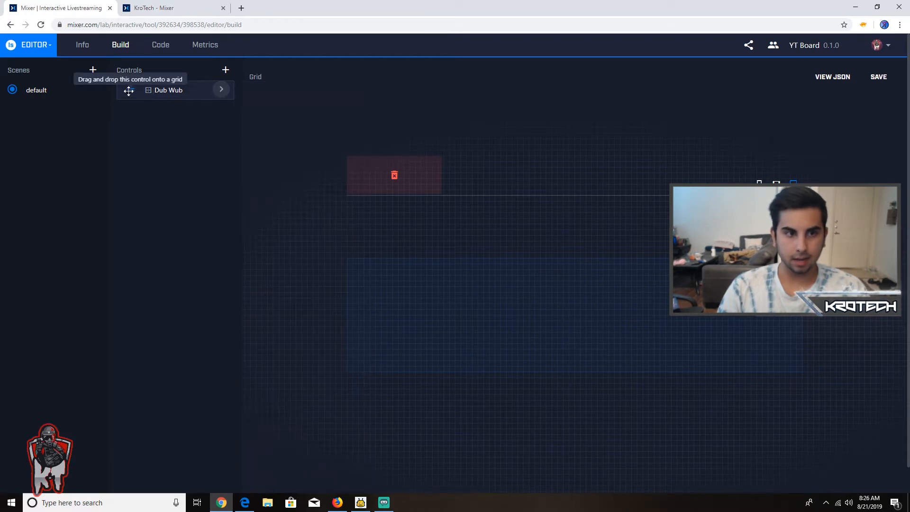
Place the Dub Wub button on the large grid and enlarge it into a wide rectangle in the blue area's left half.
drag(129, 91, 452, 321)
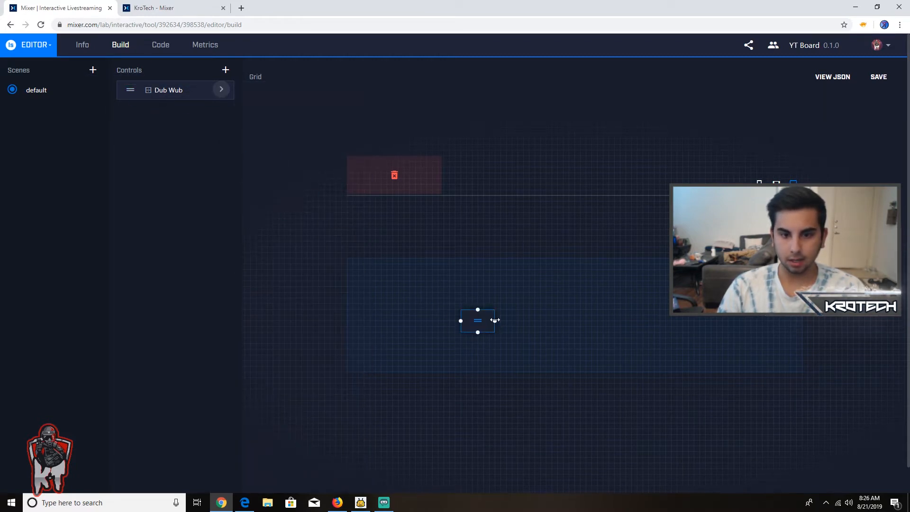
drag(461, 321, 478, 342)
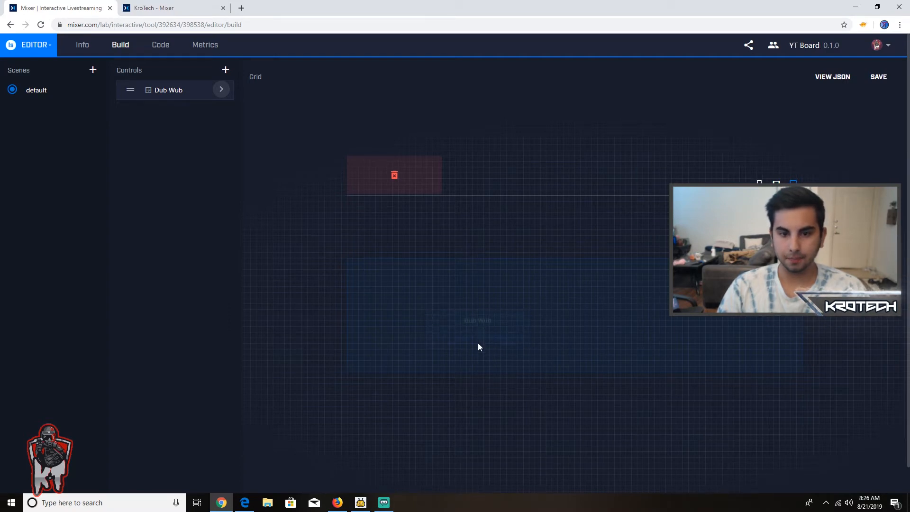
click(180, 7)
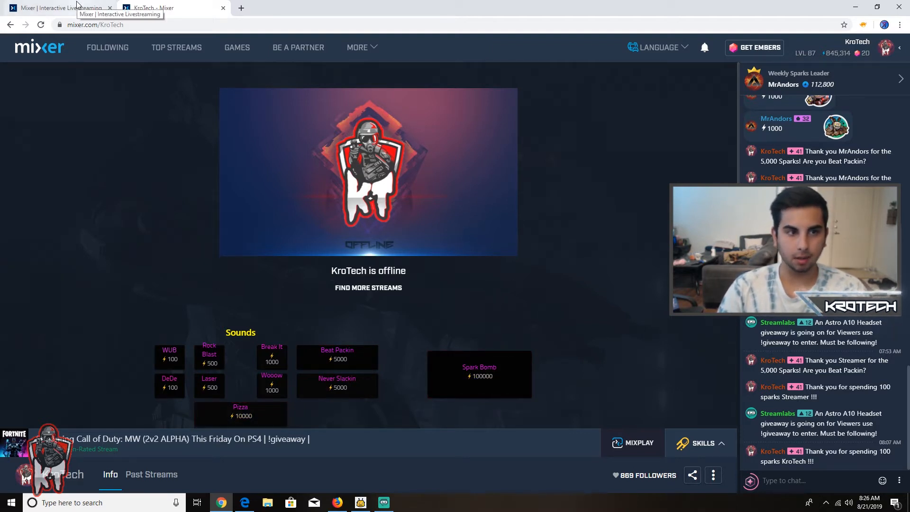
click(61, 7)
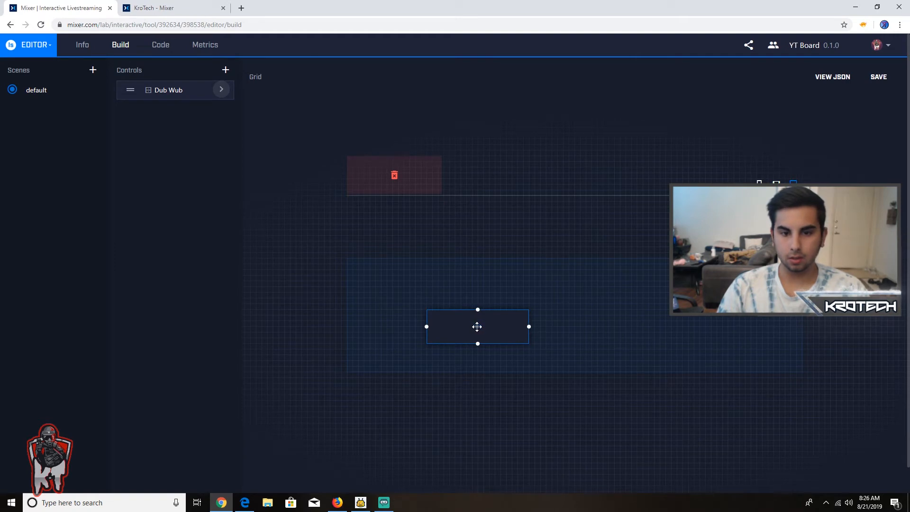
drag(477, 327, 444, 322)
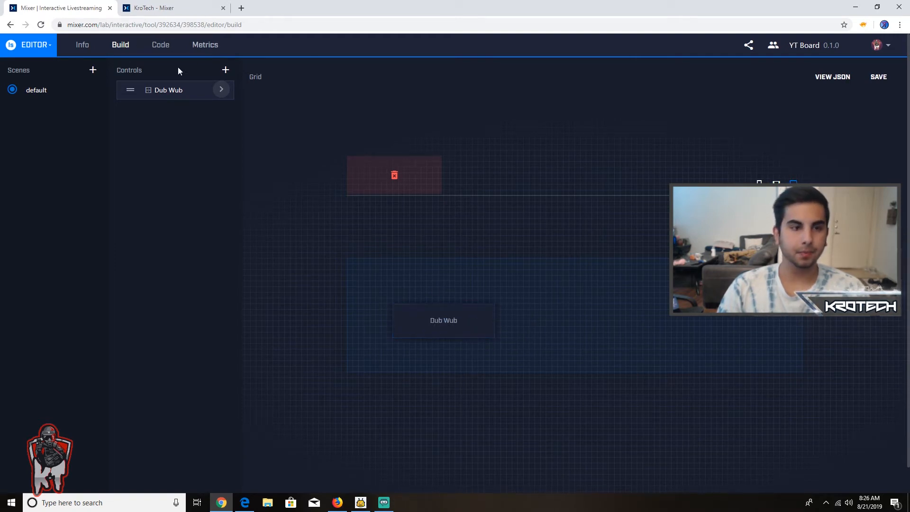
Add a label control named "LABEL" to the default scene.
click(226, 74)
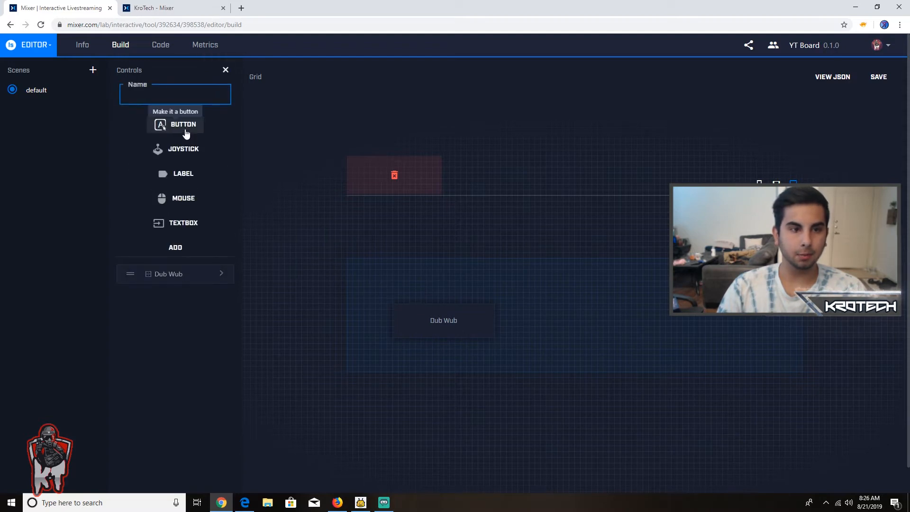
click(154, 95)
text(LA)
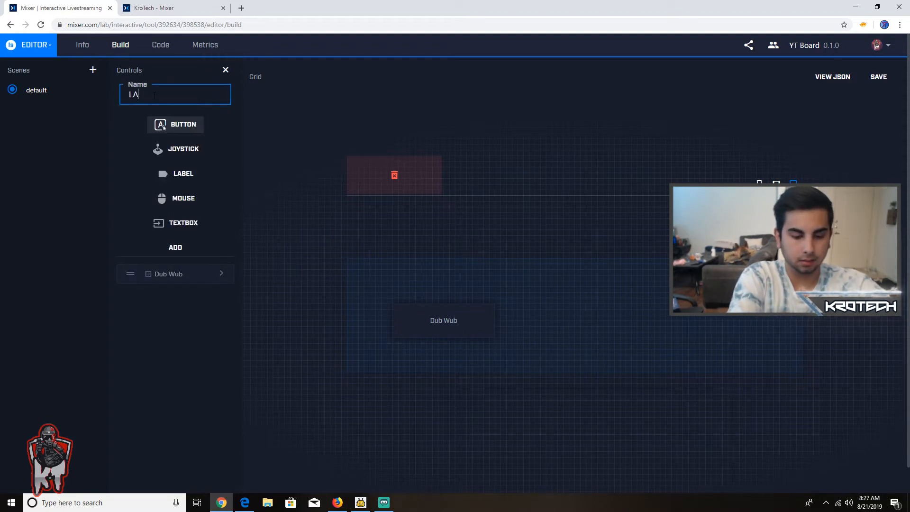
text(BER)
key(BackSpace)
text(L)
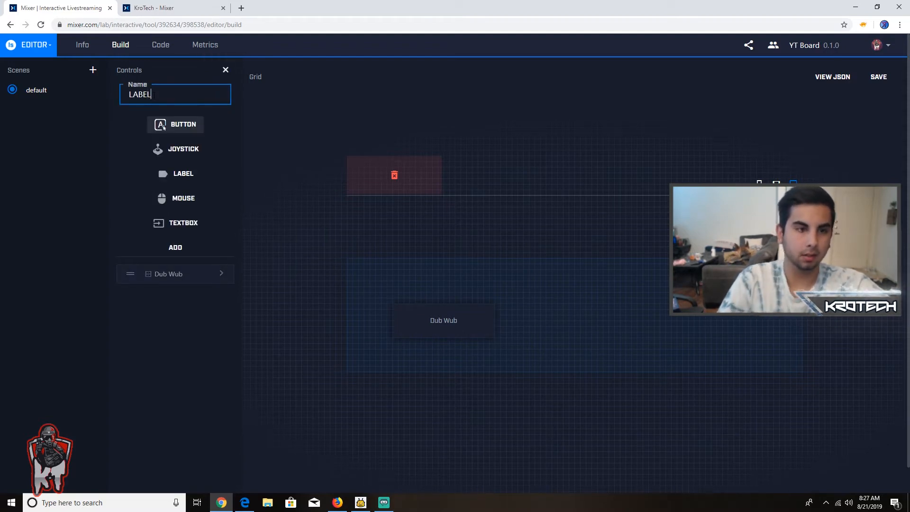
click(190, 174)
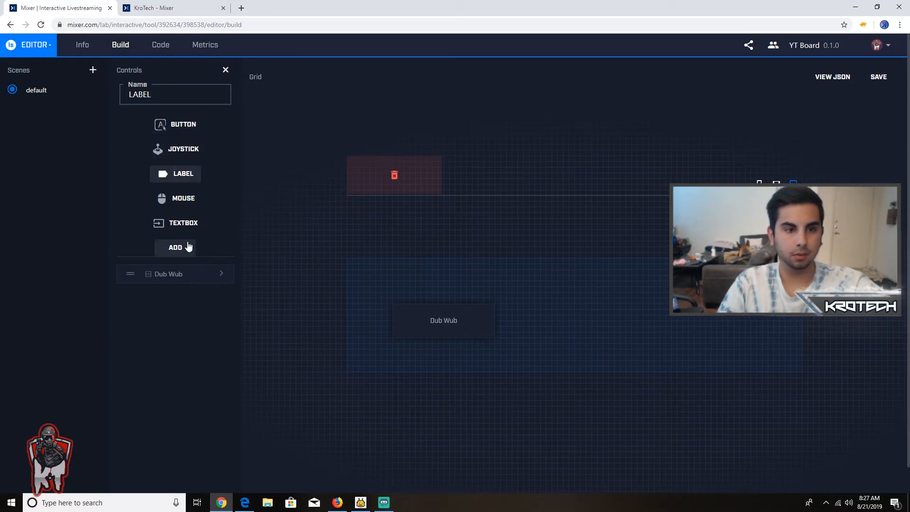
click(177, 246)
Set the label control's text to "LABEL" and its text color to yellow-green #c2ff00.
click(221, 112)
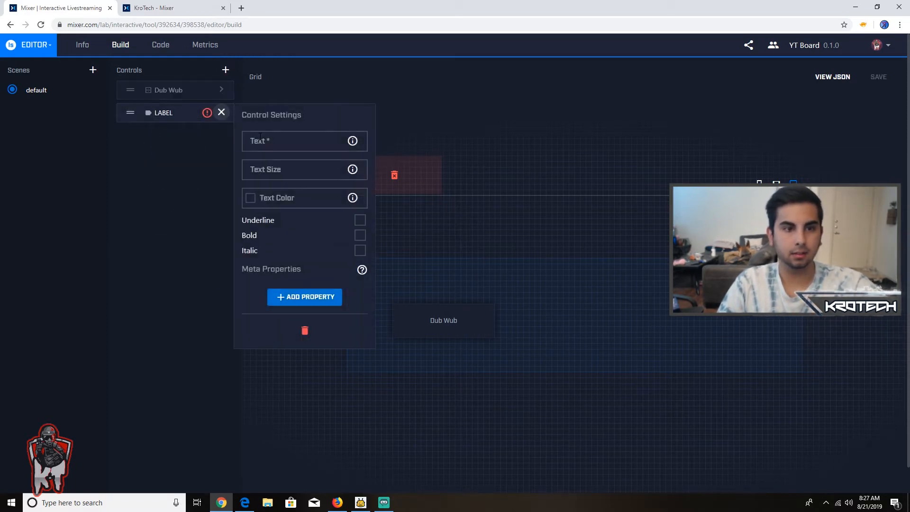
click(293, 141)
text(LABEL)
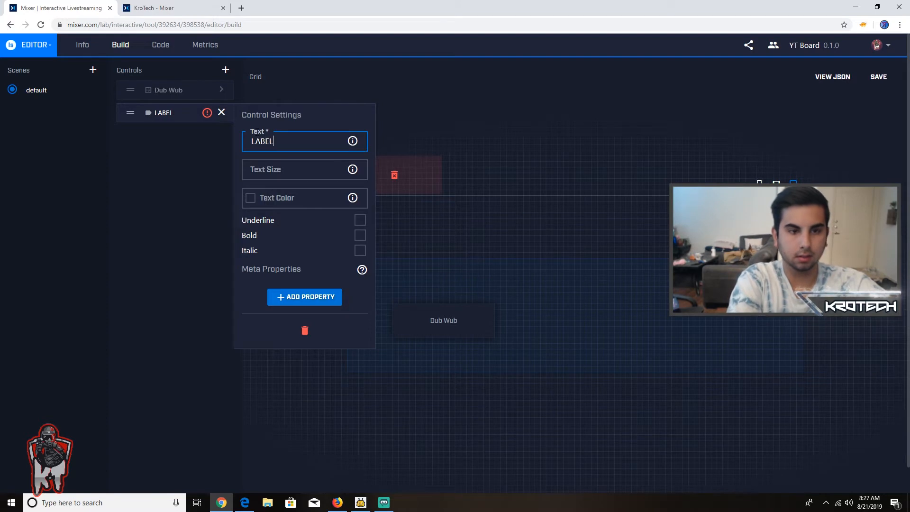
click(296, 203)
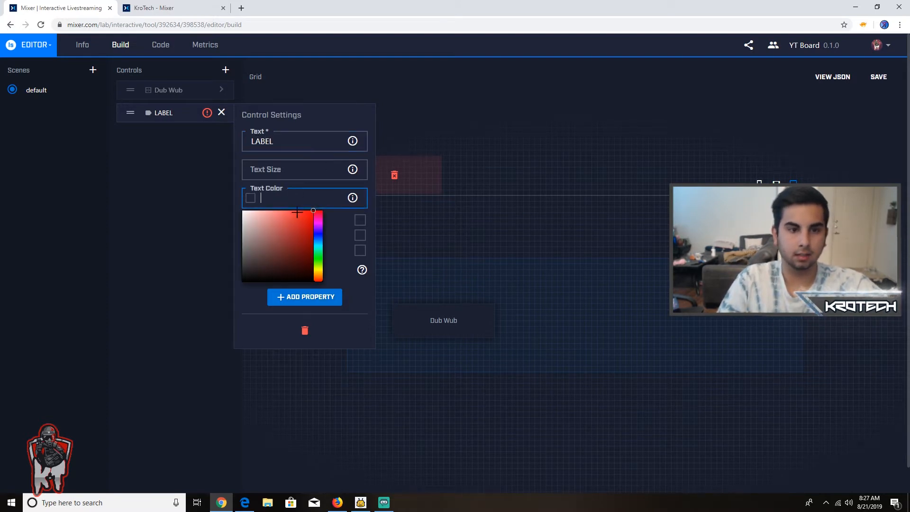
click(318, 267)
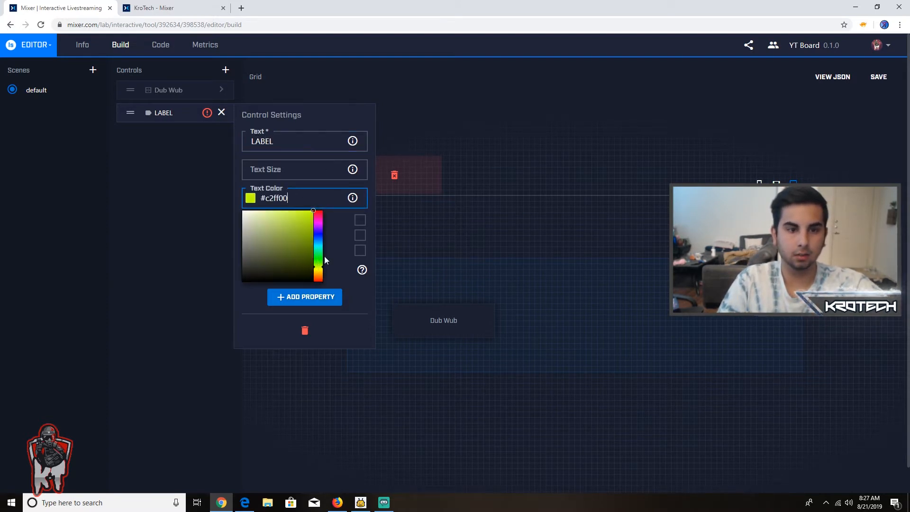
Make the label's text underlined and bold, and close its control settings.
click(359, 220)
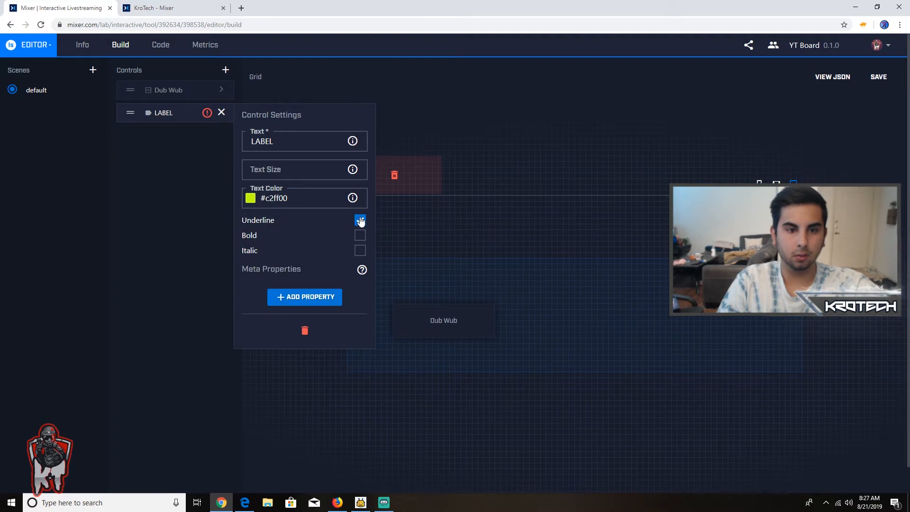
click(360, 220)
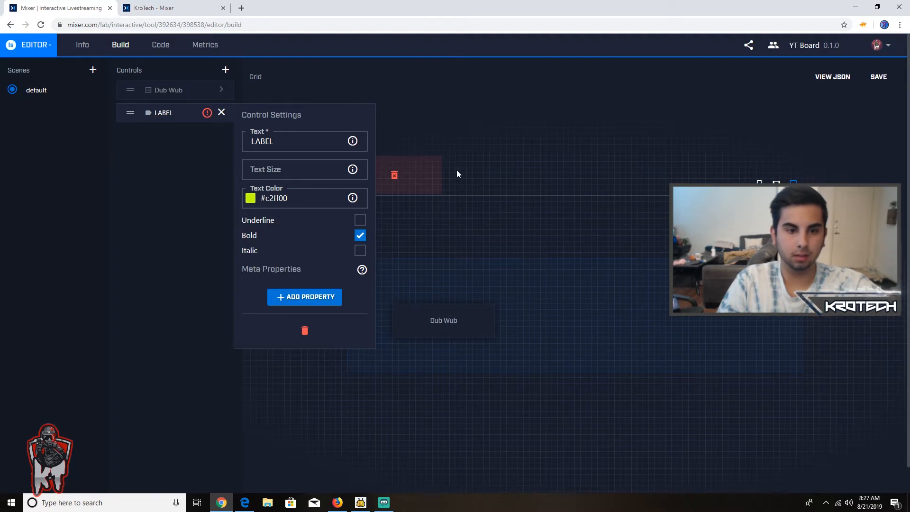
click(359, 220)
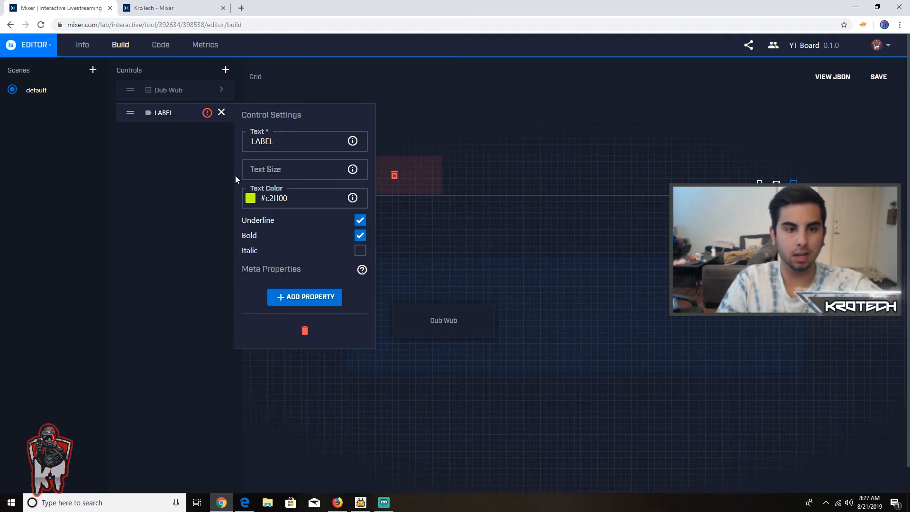
click(221, 113)
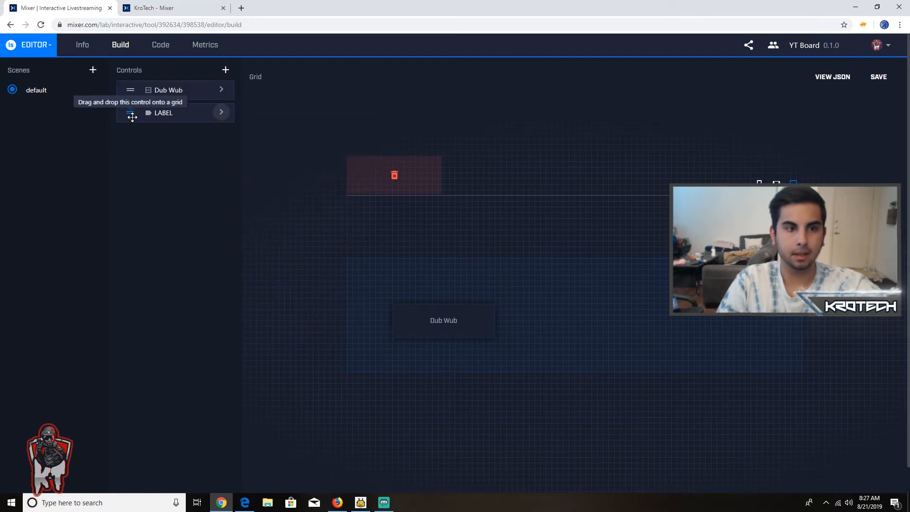
Place the label on the large grid above the Dub Wub button, and check the medium tablet grid before returning to the large one.
drag(131, 113, 440, 278)
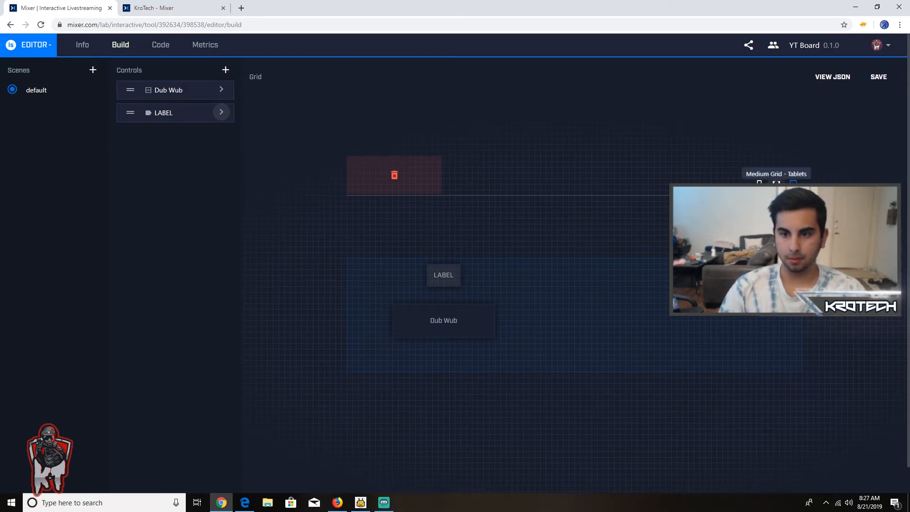
click(776, 182)
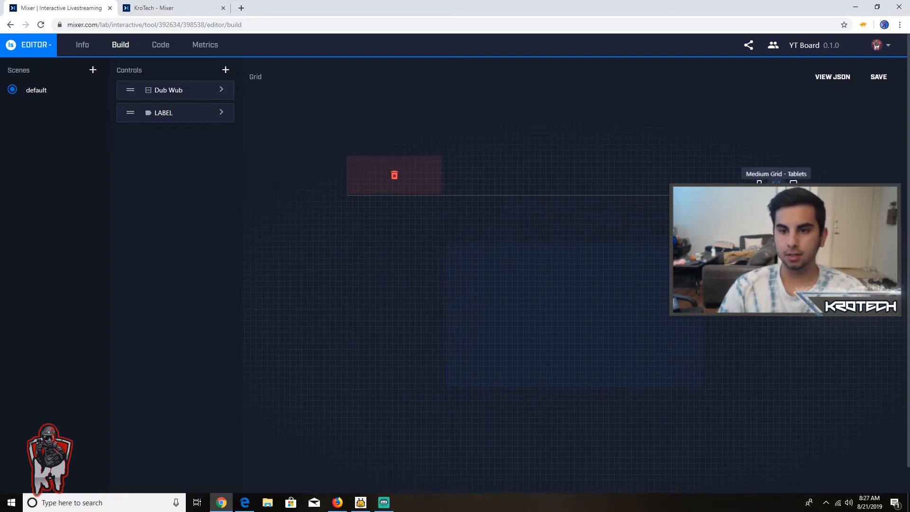
click(794, 183)
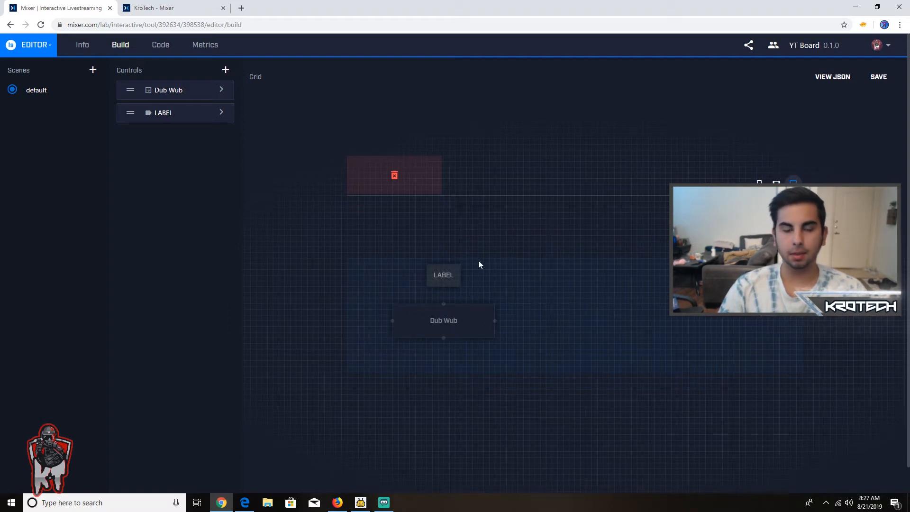
On the medium grid, place the Dub Wub button with the LABEL control above it.
click(776, 183)
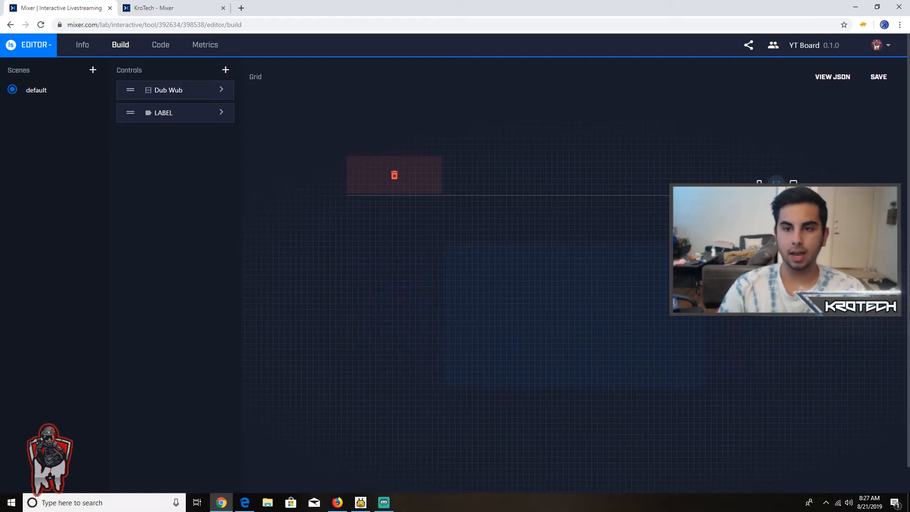
drag(130, 89, 528, 318)
drag(128, 115, 531, 275)
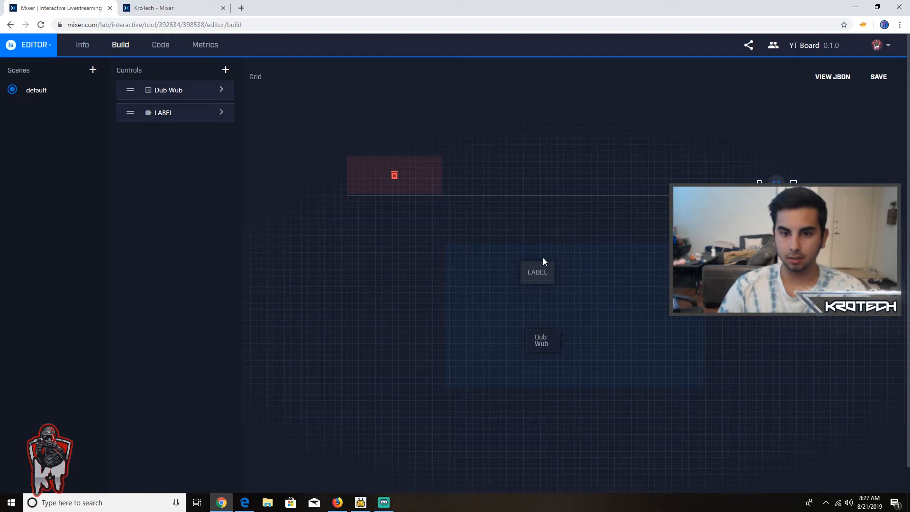
On the small grid, place LABEL near the upper middle with Dub Wub below it, and return to the large grid.
click(758, 183)
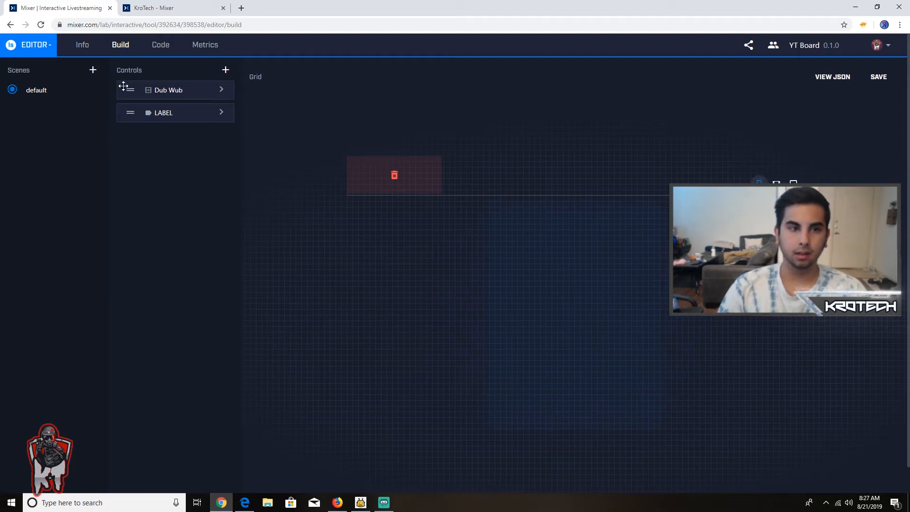
drag(125, 111, 571, 236)
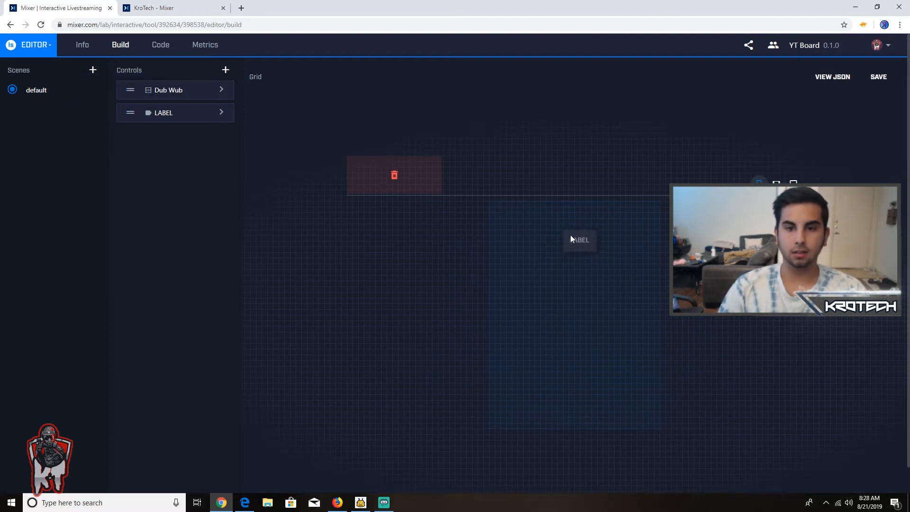
drag(130, 90, 580, 339)
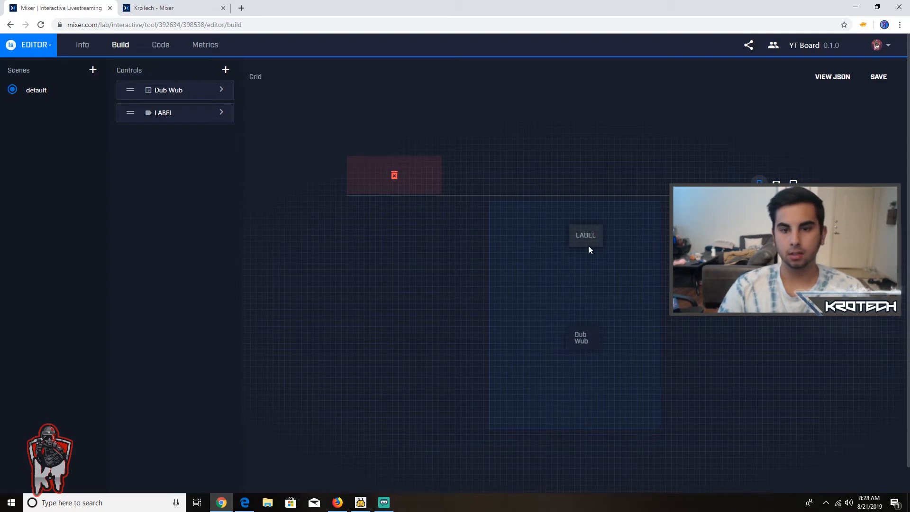
drag(586, 235, 570, 252)
drag(579, 338, 572, 342)
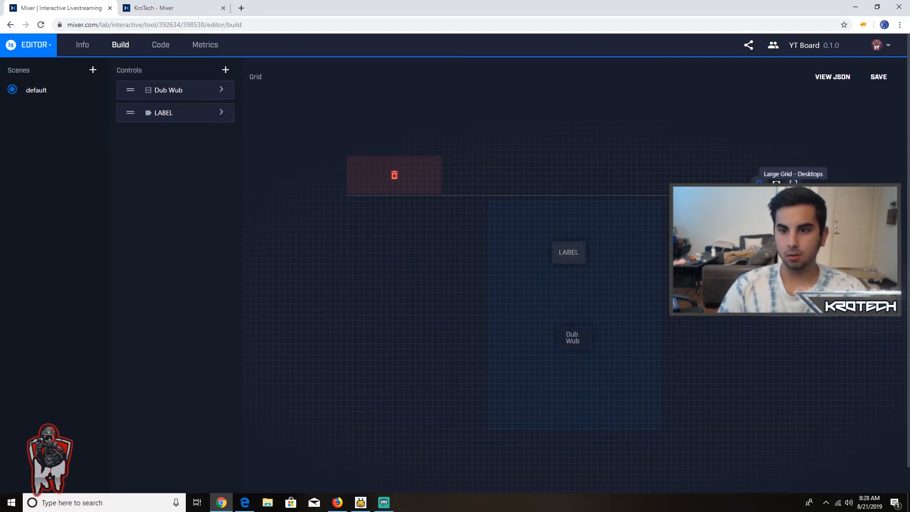
click(793, 182)
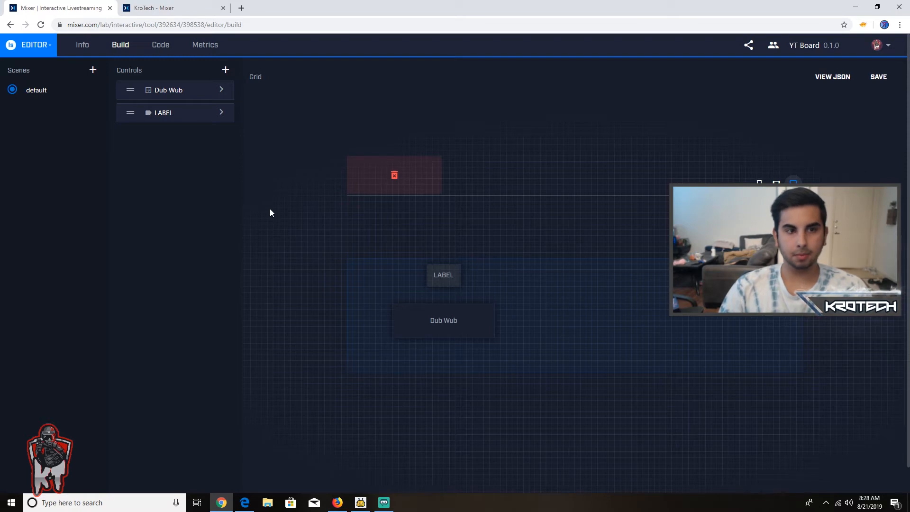
Switch to Firebot and start adding a new board.
click(360, 502)
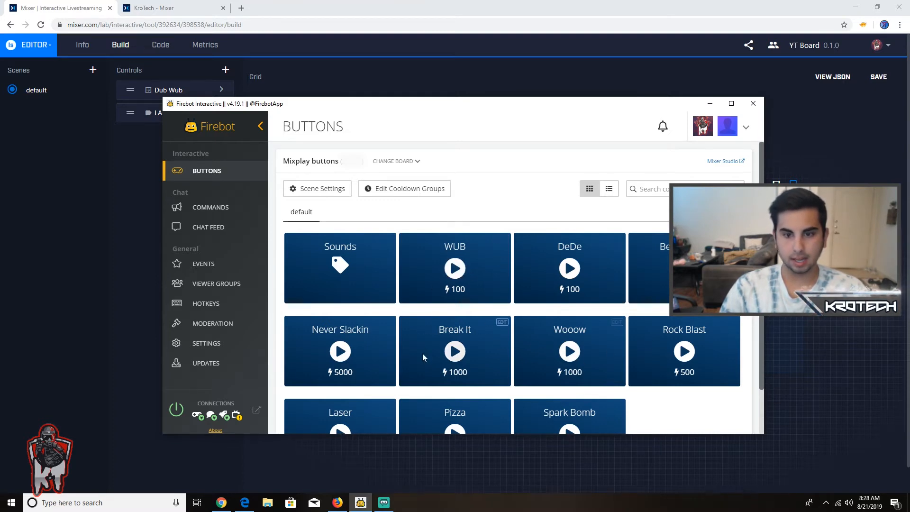
click(417, 164)
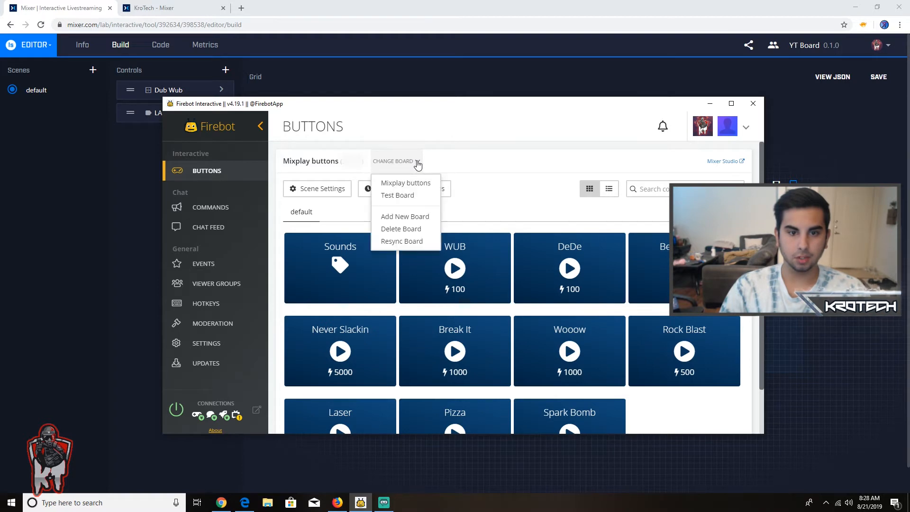
click(415, 220)
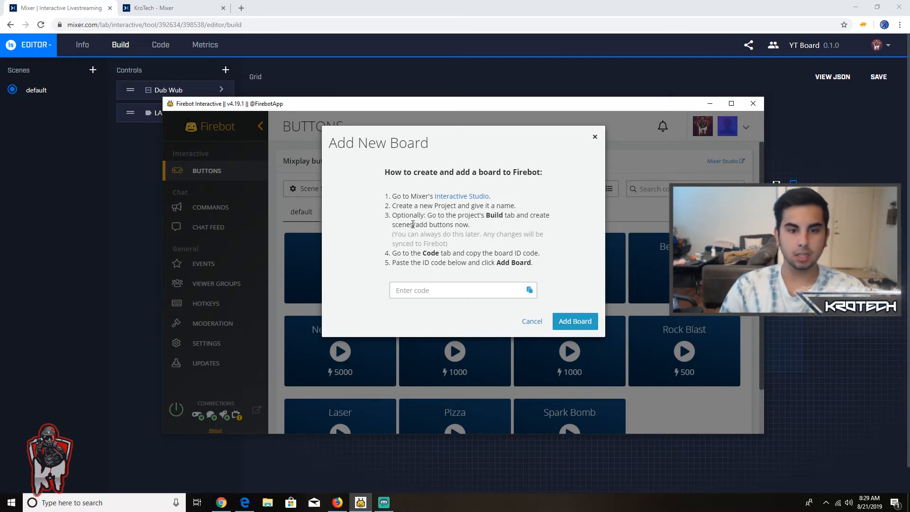
Copy the project's version ID from the Mixer editor's Code page and return to the Build page.
click(710, 103)
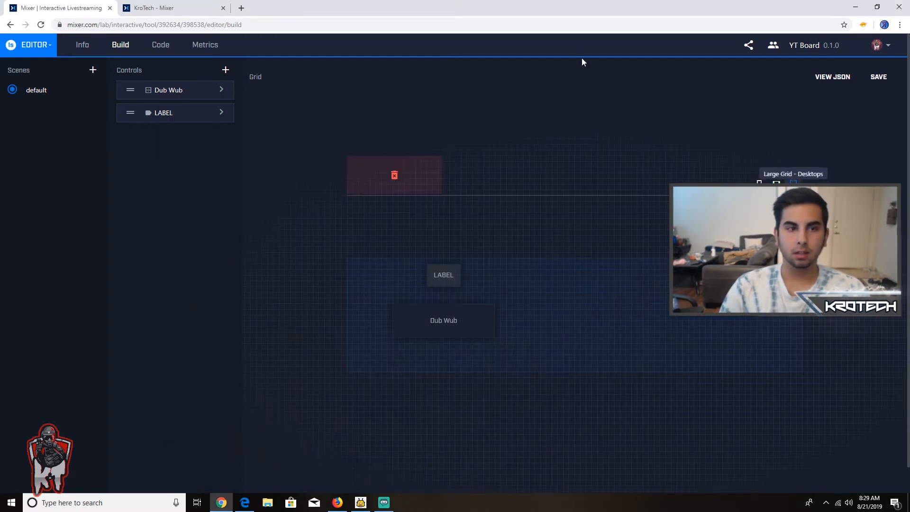
click(161, 45)
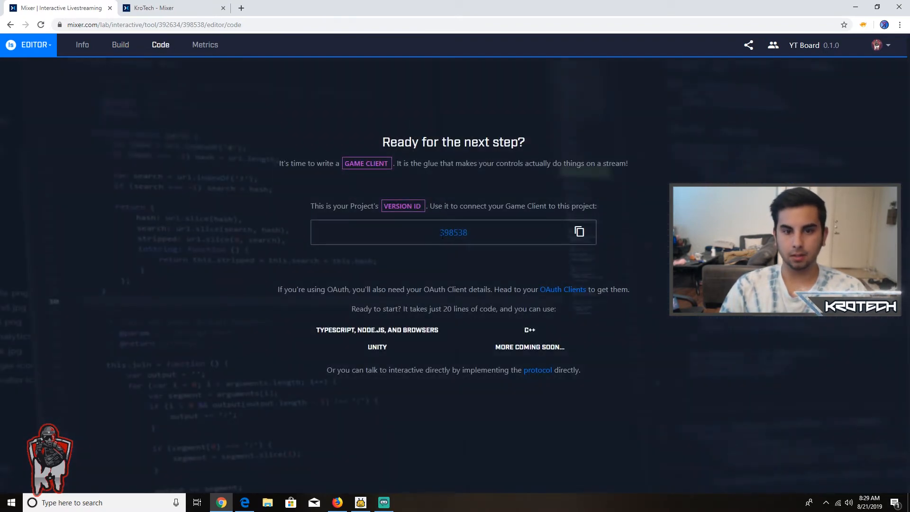
drag(439, 235, 462, 235)
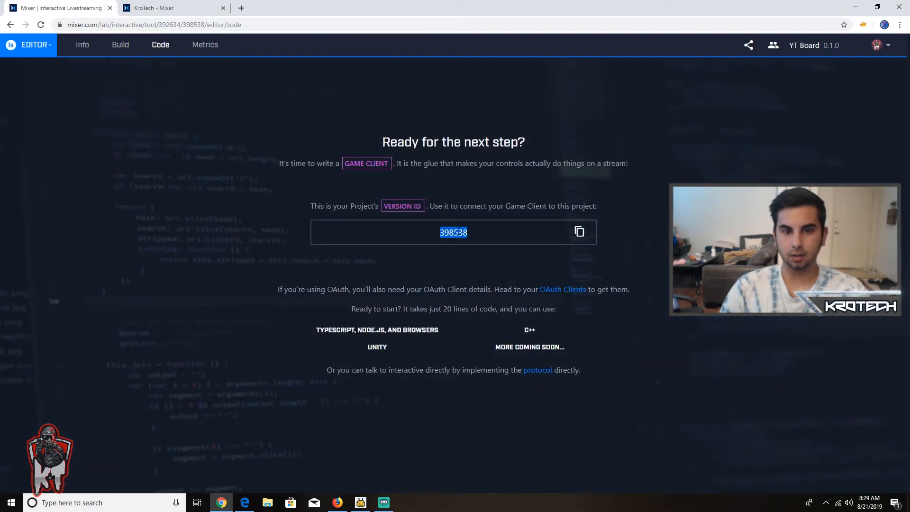
right_click(456, 230)
click(483, 233)
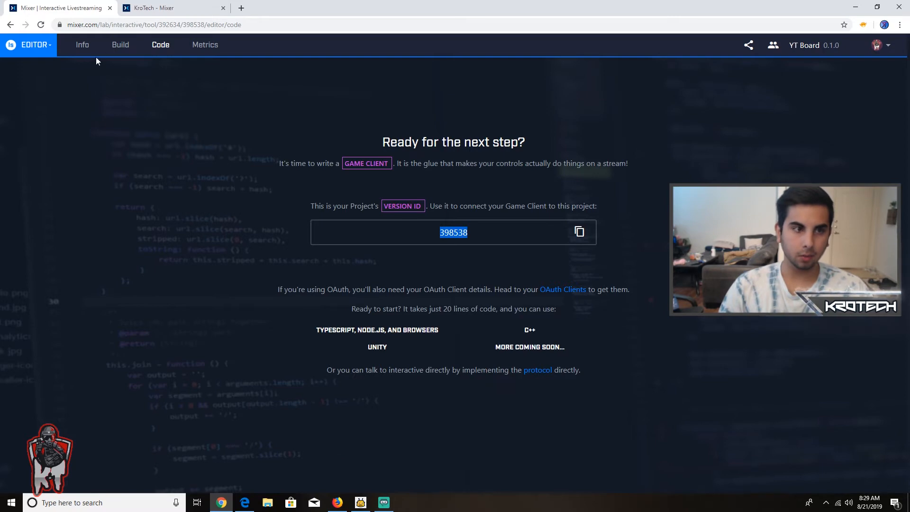
click(120, 44)
In Firebot, paste the copied version ID as the board code and add the board.
click(361, 502)
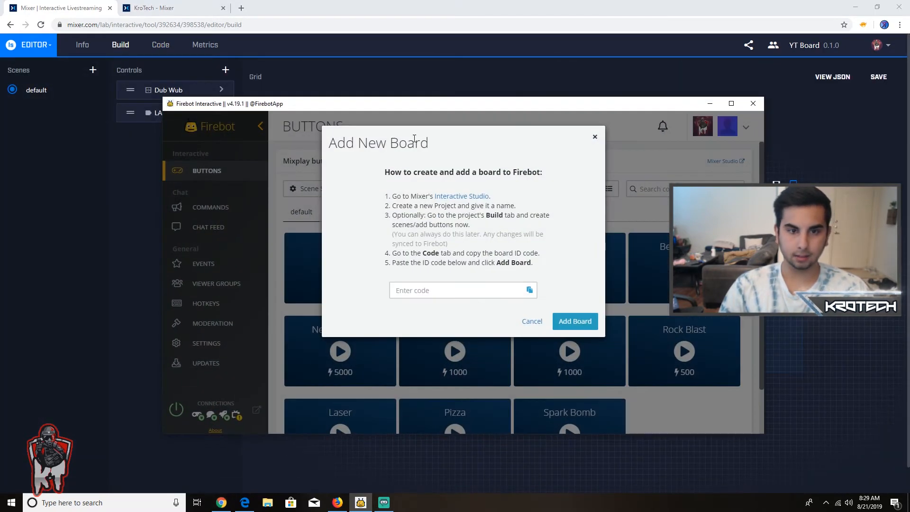
click(423, 290)
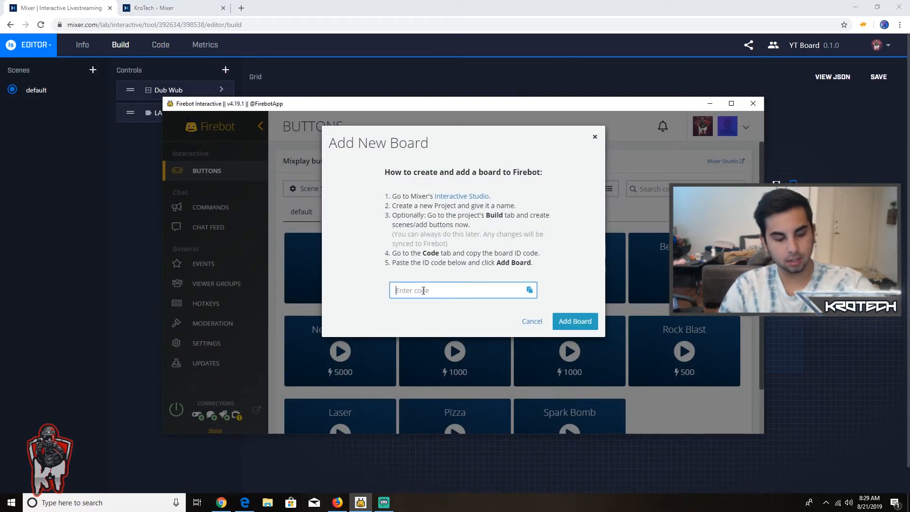
key(ctrl+v)
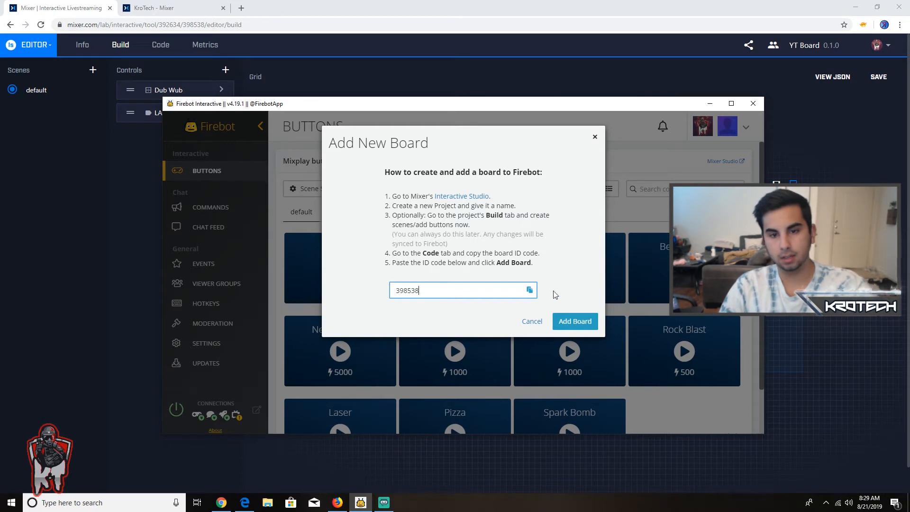
click(581, 322)
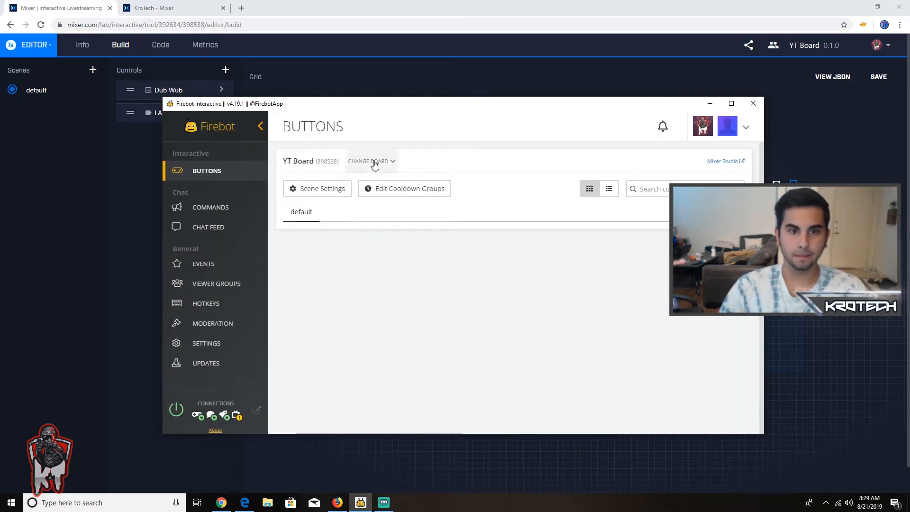
Select YT Board as the current board and try to resync it.
click(389, 161)
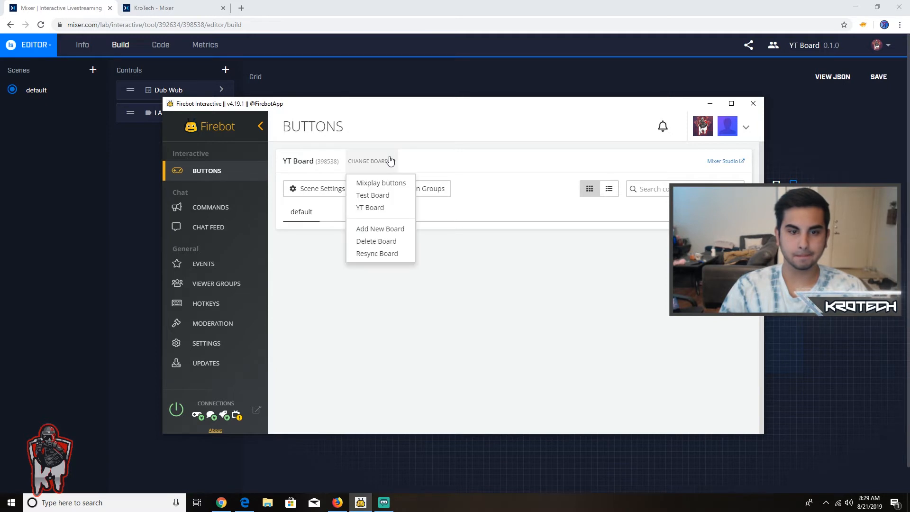
click(379, 206)
click(384, 161)
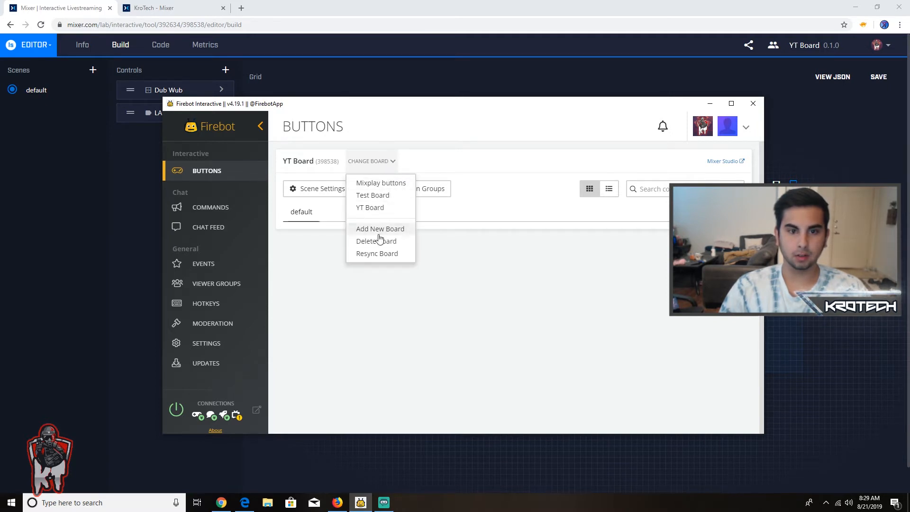
click(710, 104)
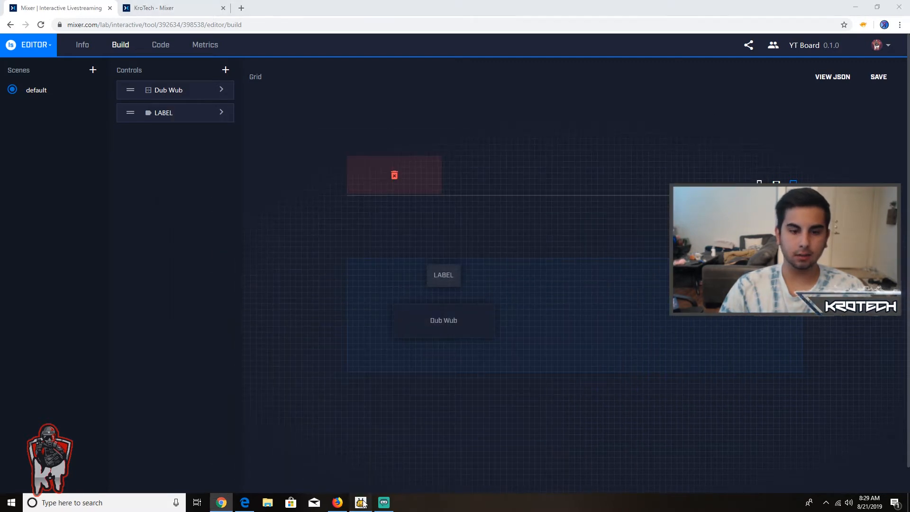
click(361, 502)
click(387, 258)
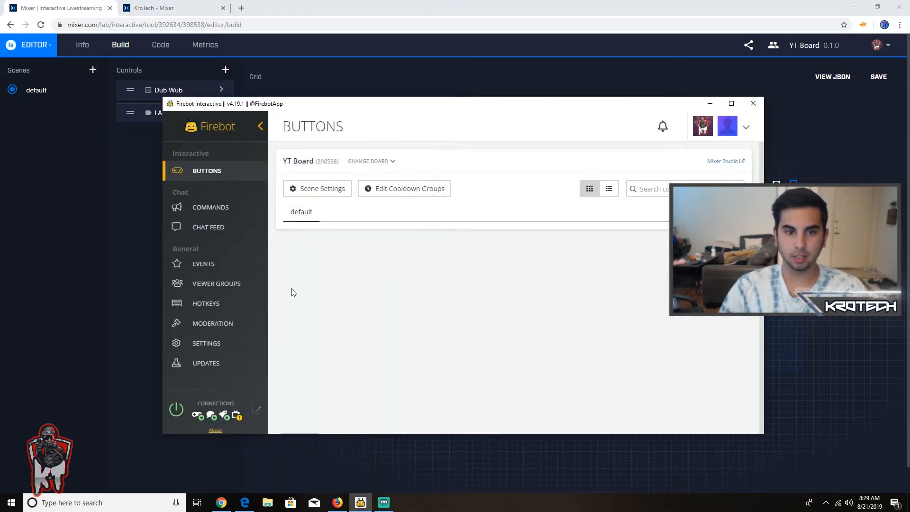
Save the project in the Mixer editor and resync YT Board in Firebot.
click(707, 104)
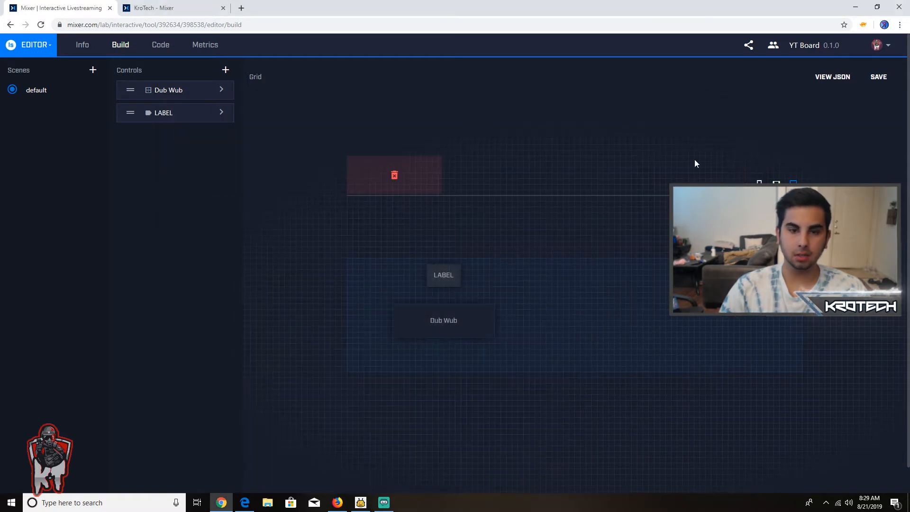
click(879, 78)
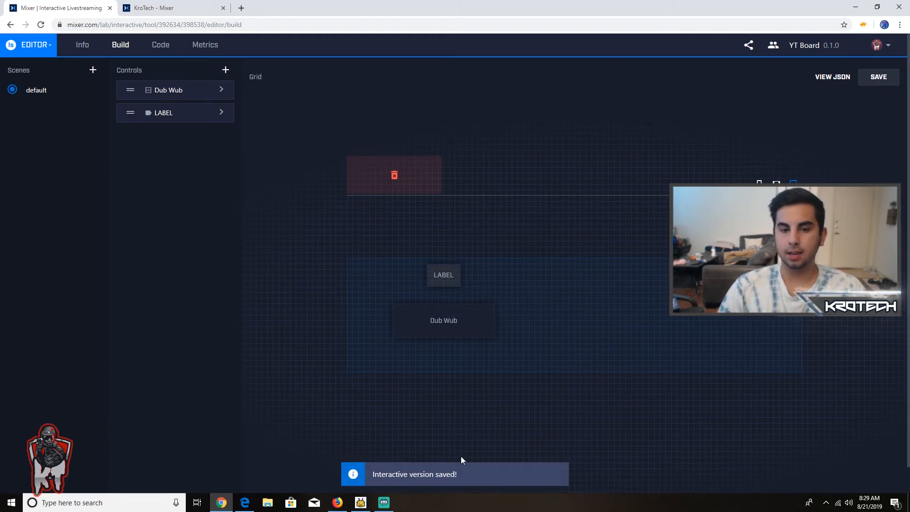
click(361, 502)
click(379, 161)
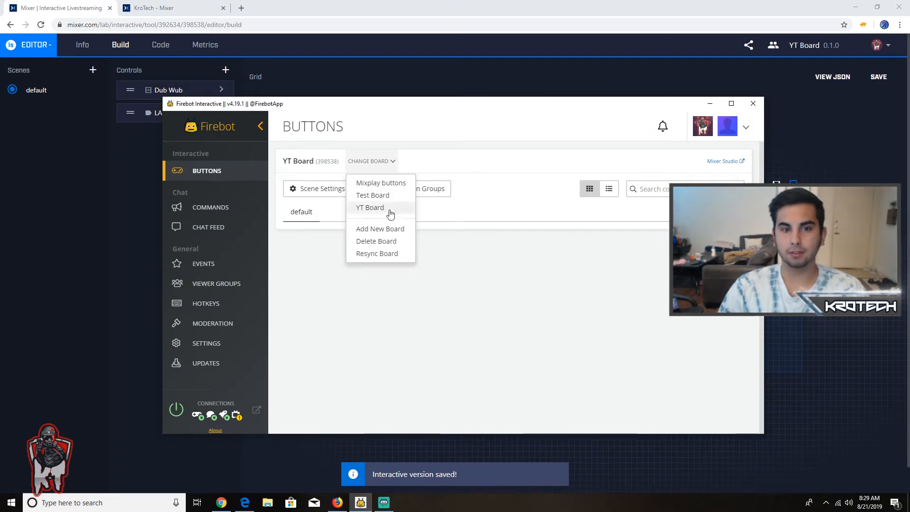
click(383, 254)
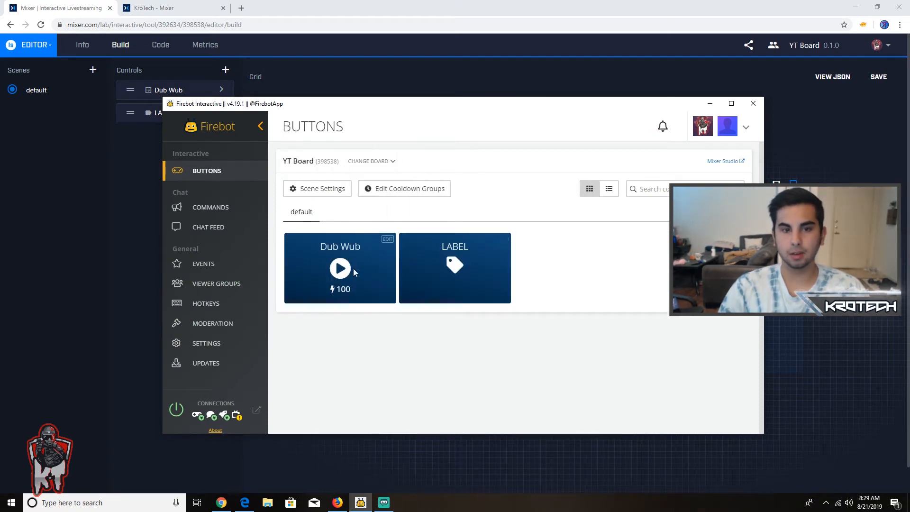
Edit the Dub Wub button with a cooldown of 120 seconds and a threshold of 1, and check the threshold explanation.
drag(581, 105, 560, 116)
mouse_move(512, 249)
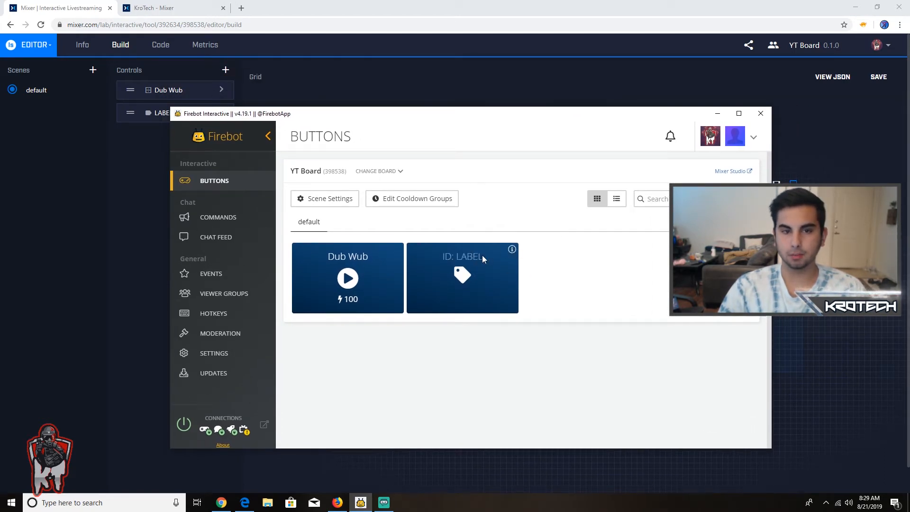
mouse_move(349, 280)
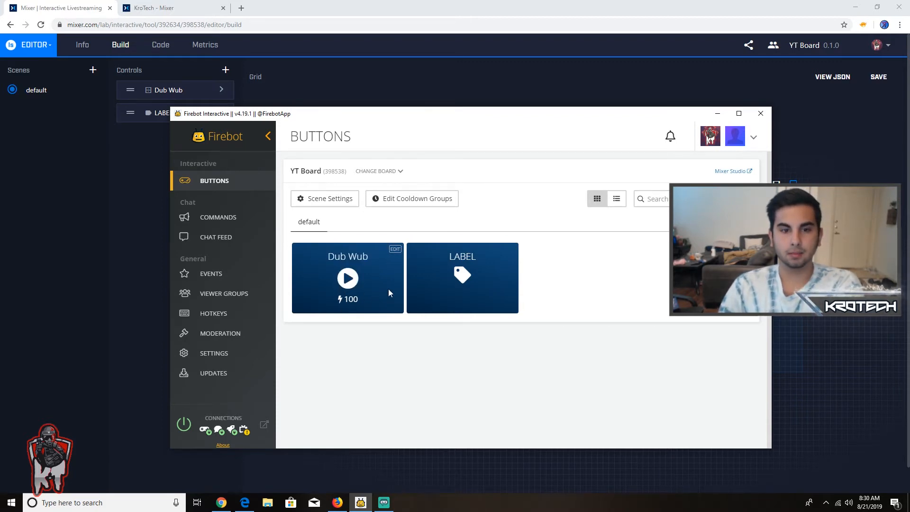
click(396, 249)
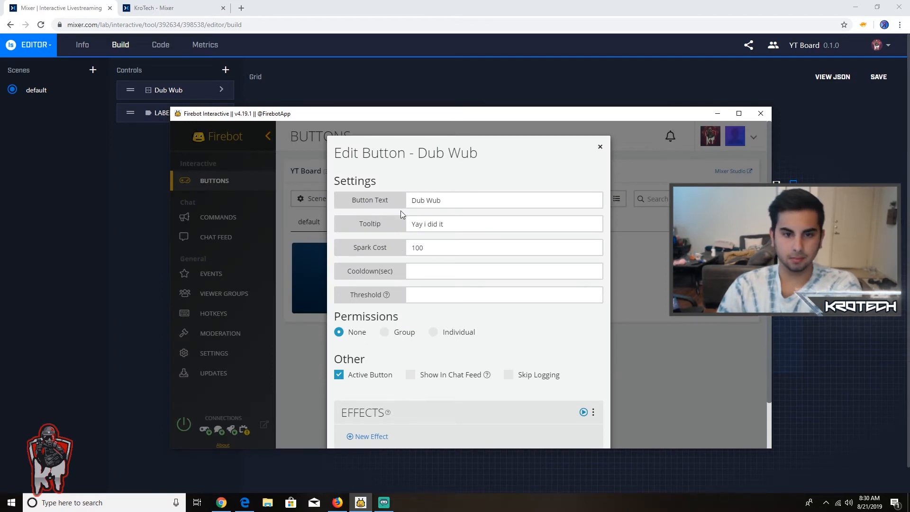
click(419, 270)
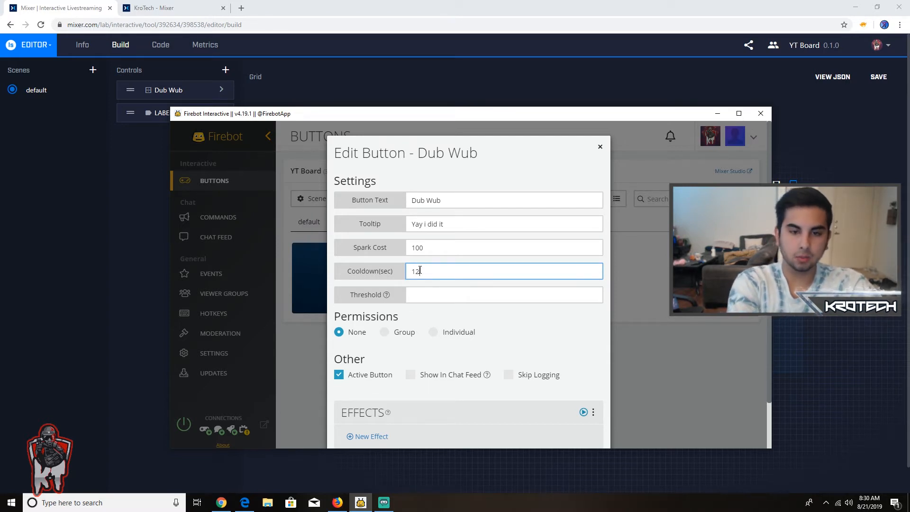
click(444, 290)
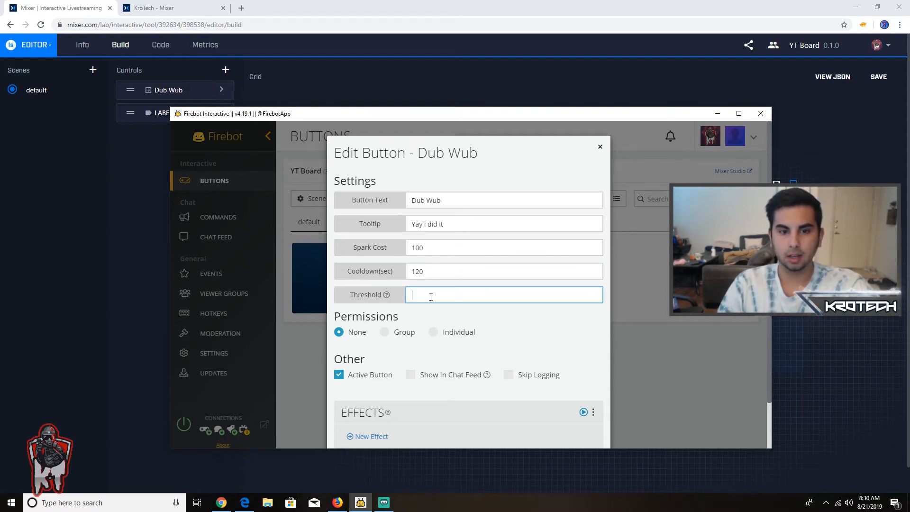
text(1)
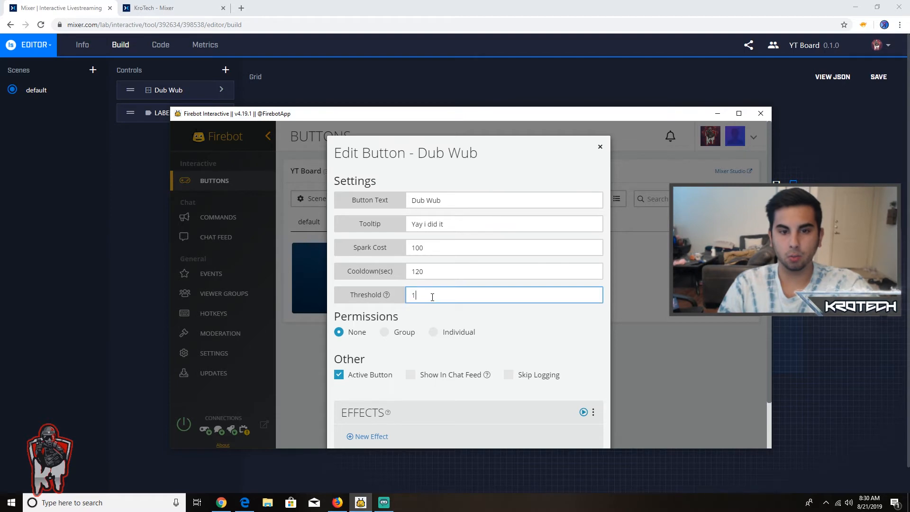
mouse_move(384, 295)
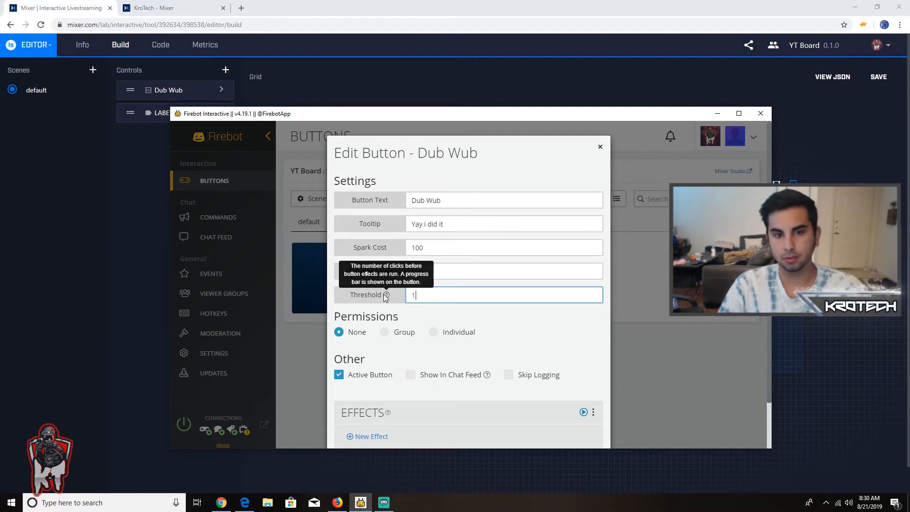
Start a new effect for the Dub Wub button and choose Play Sound as the effect type.
scroll(383, 331, down, 1)
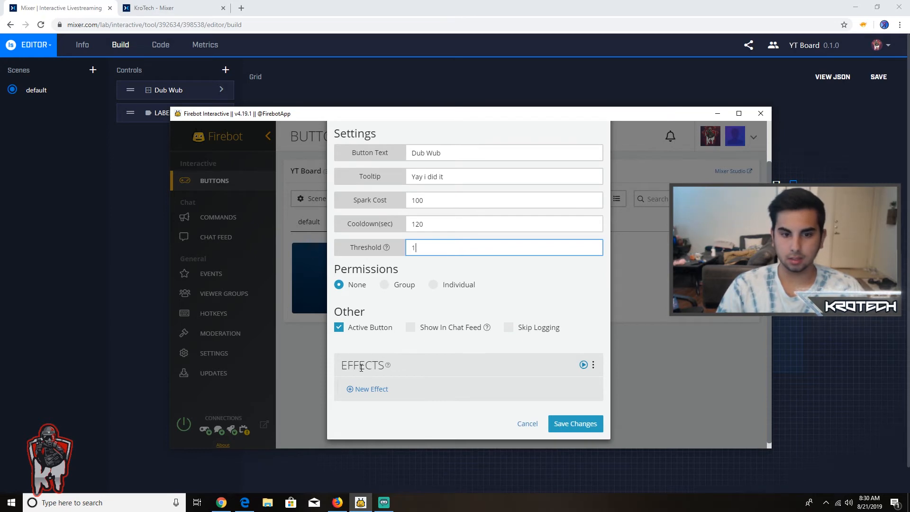
click(372, 389)
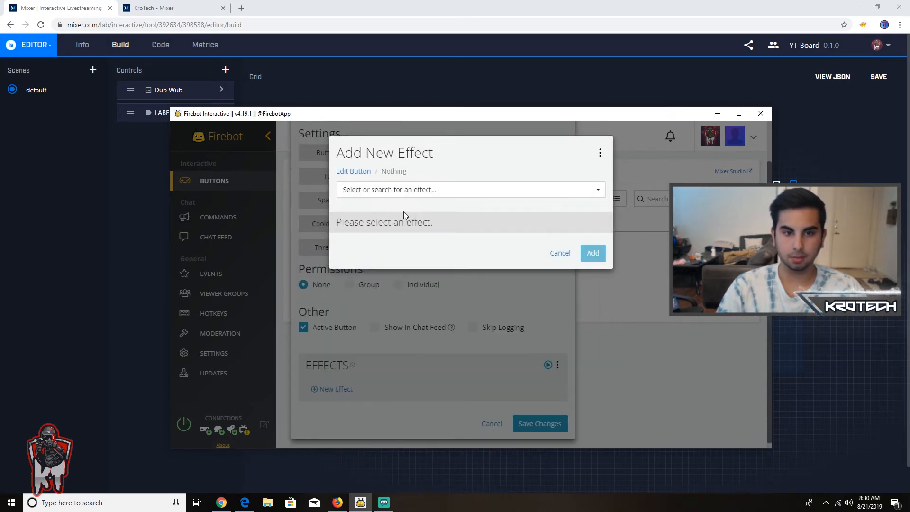
click(444, 191)
scroll(384, 285, down, 5)
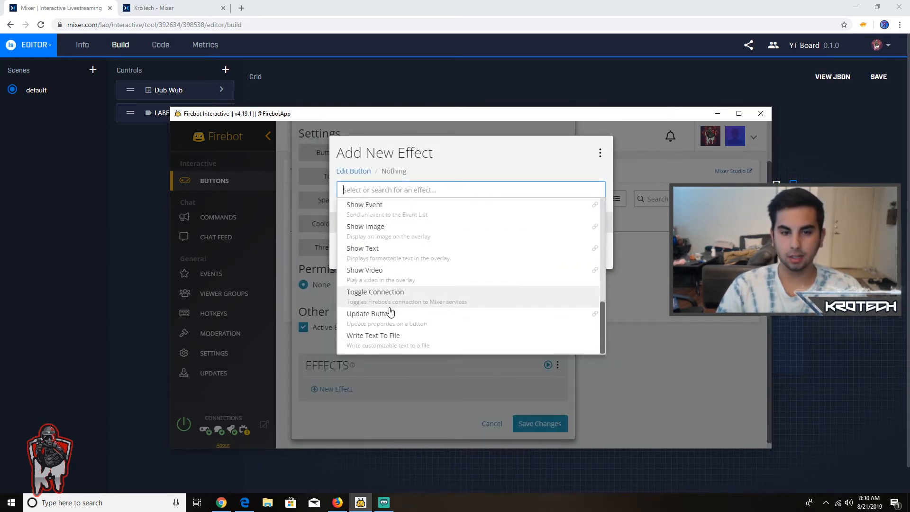
scroll(393, 326, up, 5)
scroll(397, 334, up, 3)
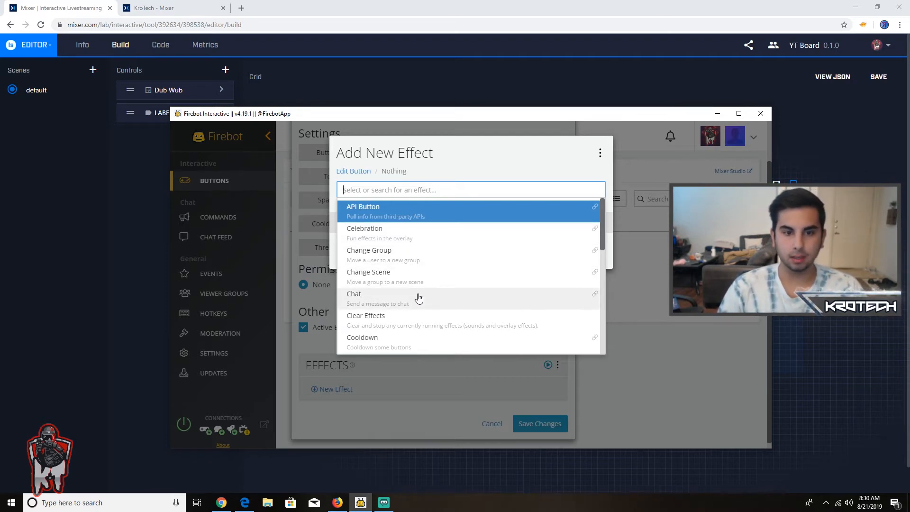
scroll(418, 298, down, 3)
scroll(407, 291, down, 1)
scroll(399, 286, up, 3)
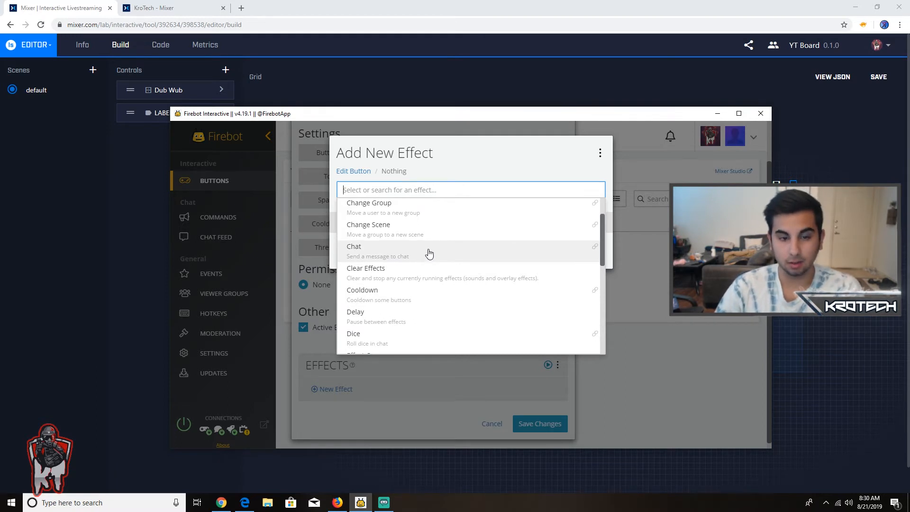
scroll(424, 270, down, 3)
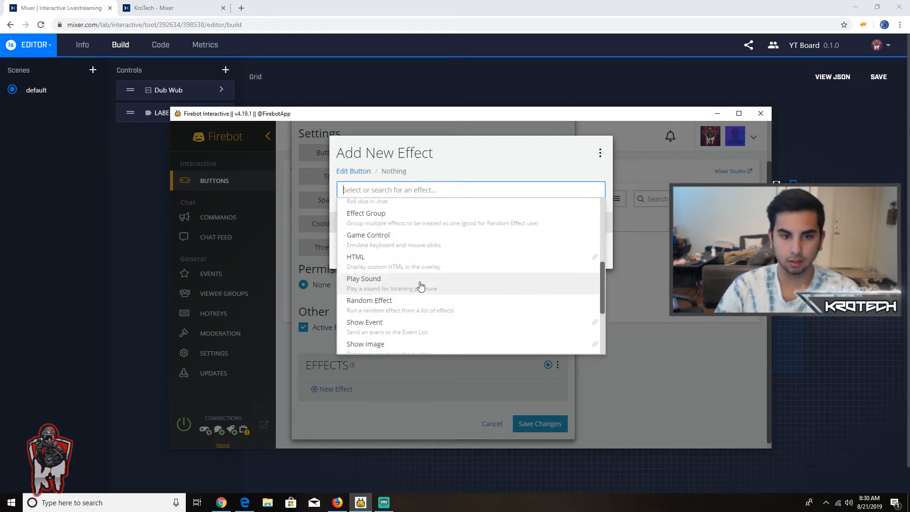
click(421, 285)
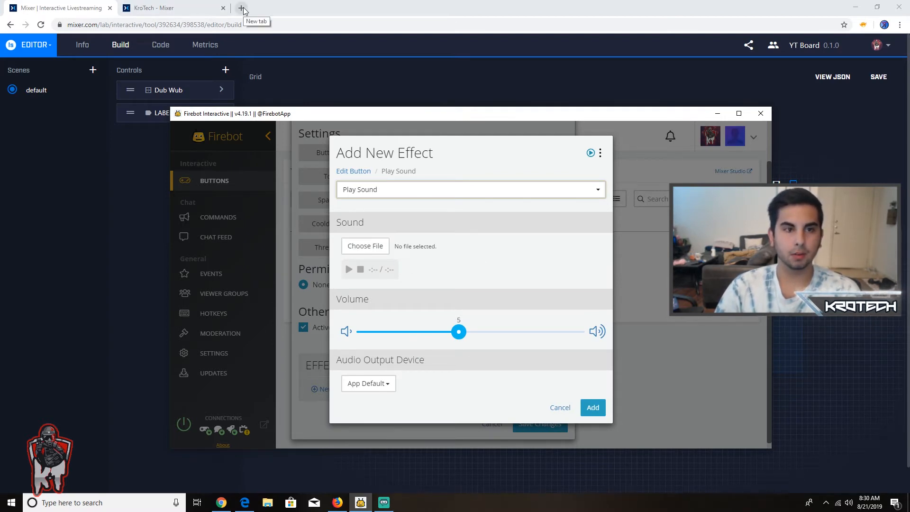
Switch to the browser, open YouTube in a new tab and bring up its search suggestions.
click(242, 8)
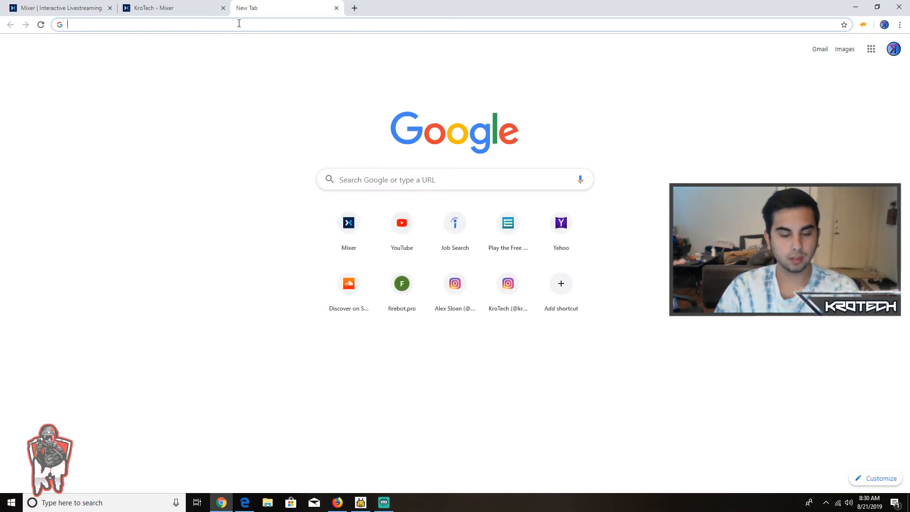
text(youtu)
key(Return)
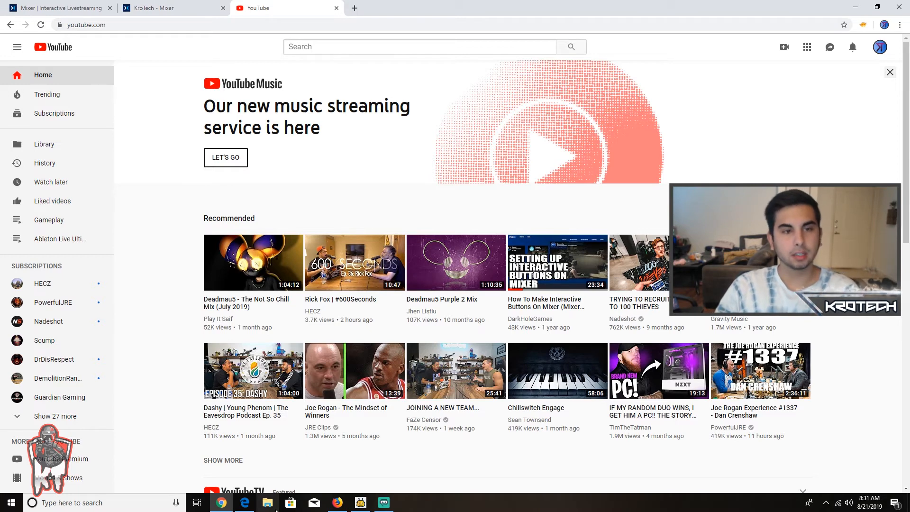
click(320, 46)
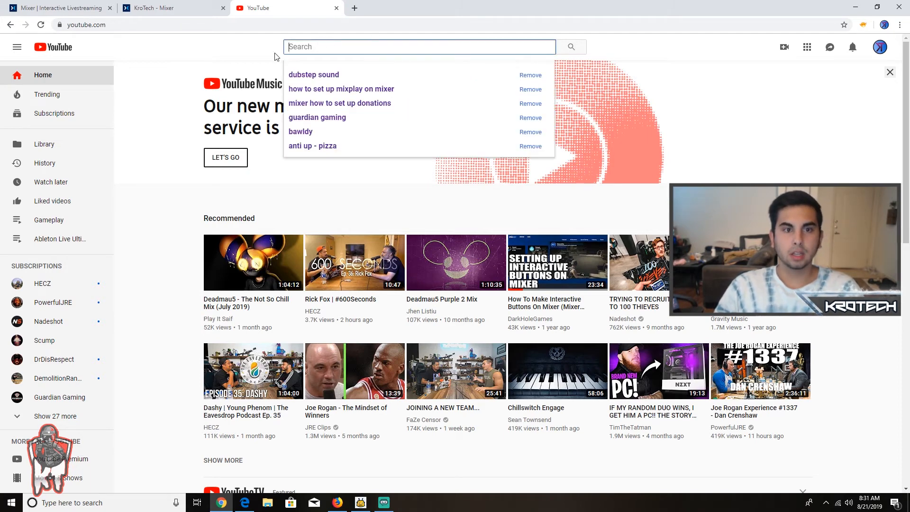
Search the web for ytmp3 in another new tab and open the YouTube to Mp3 Converter site.
click(354, 8)
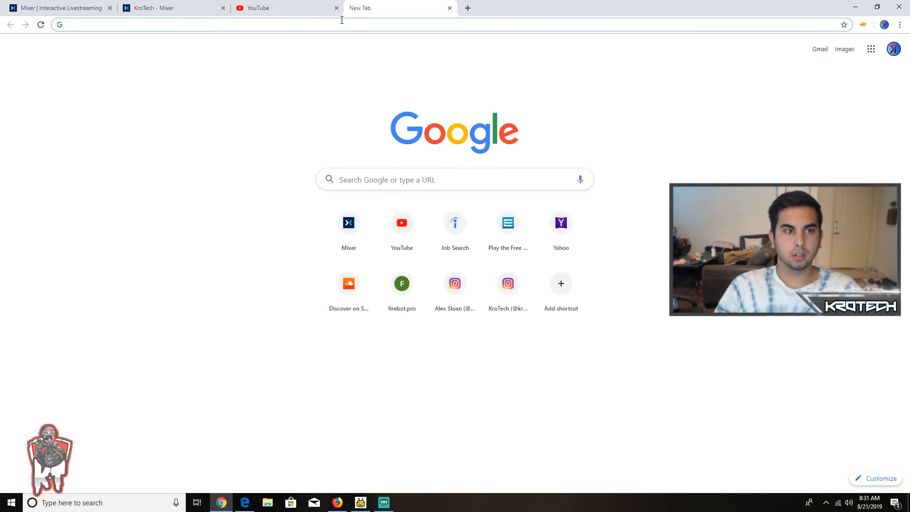
text(y)
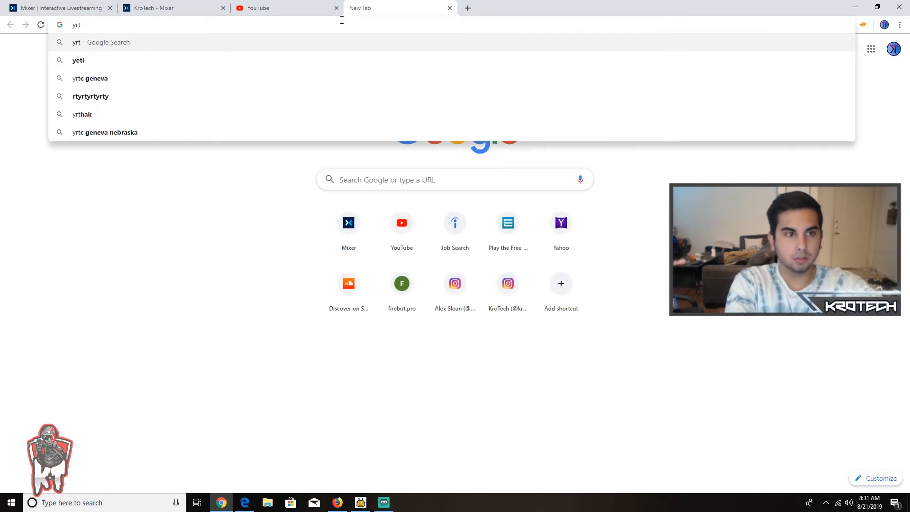
text(t)
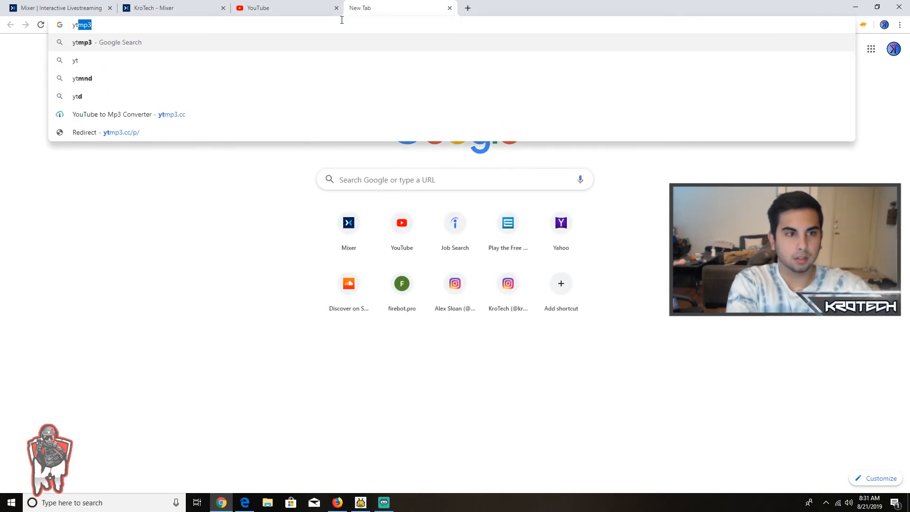
key(Return)
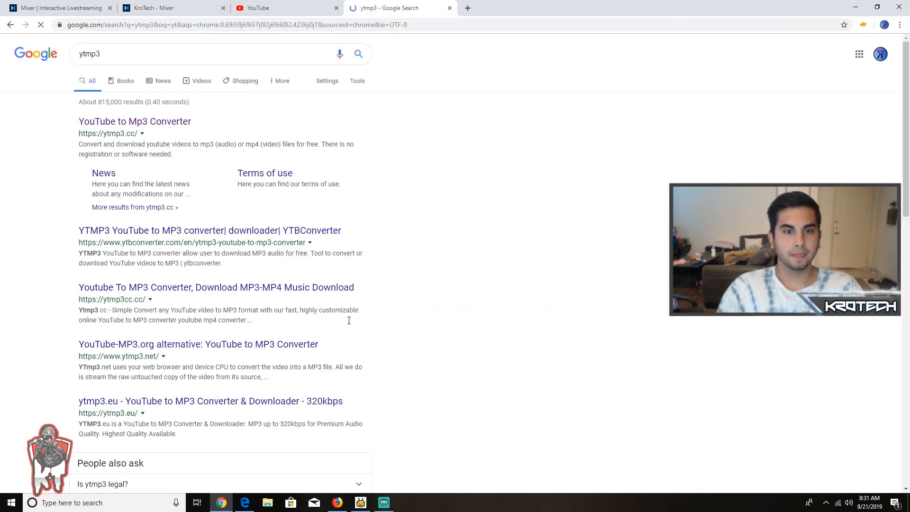
click(121, 123)
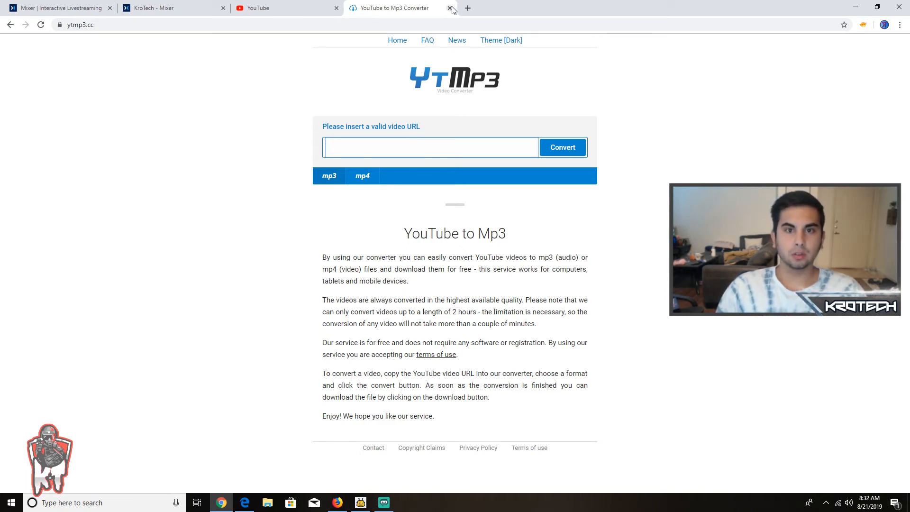
Search for mp3cut in the converter's tab and open the Online MP3 Cutter site.
click(463, 22)
text(mp3cut)
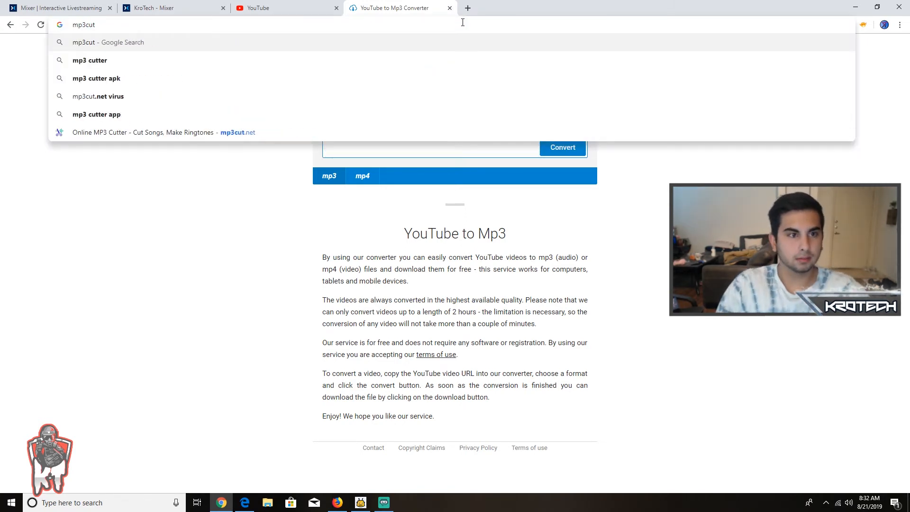
click(194, 44)
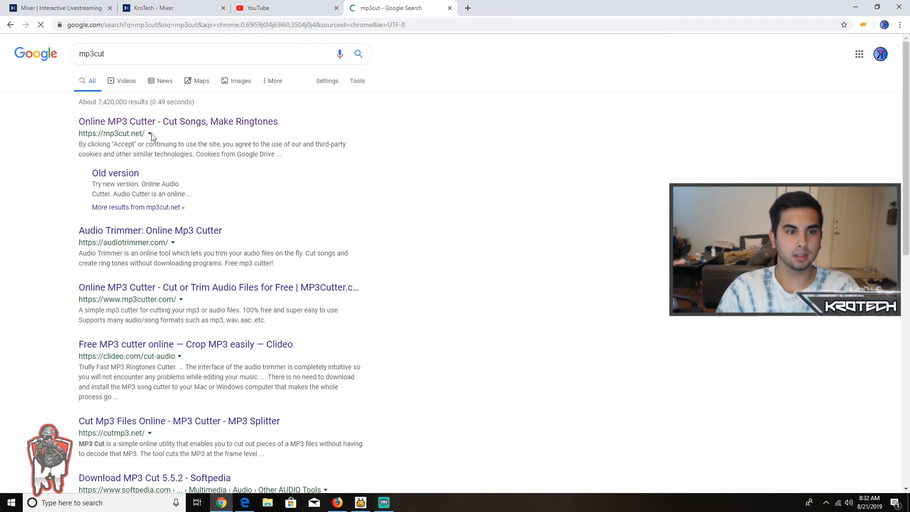
click(174, 124)
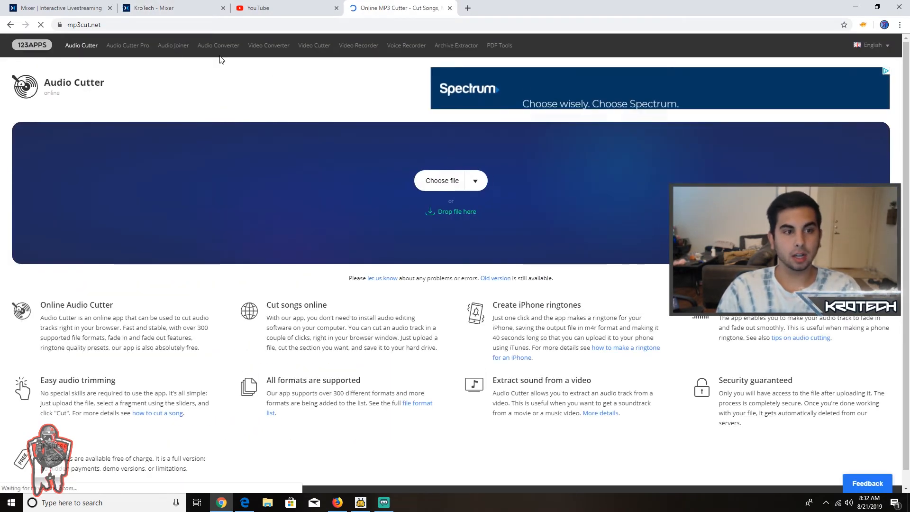
Load the Mercii - House VibeV2 file from the Music folder into the audio cutter.
click(442, 182)
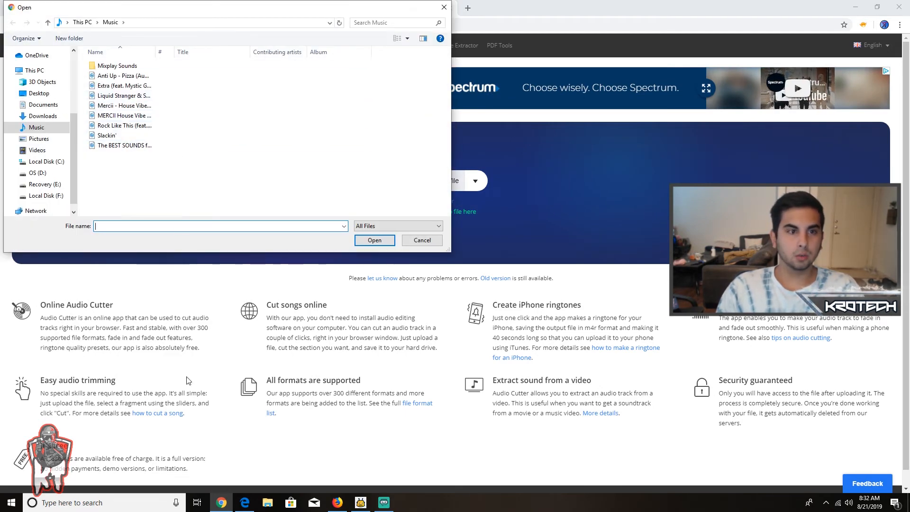
click(154, 106)
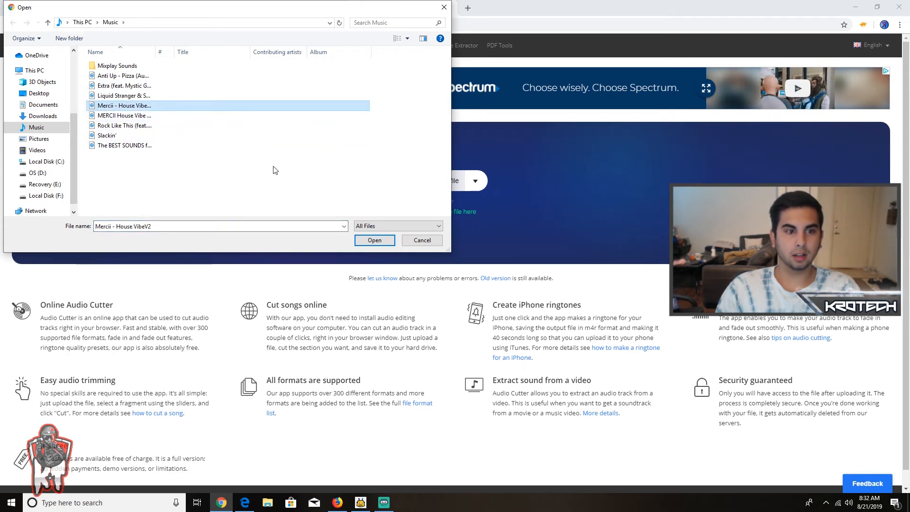
click(372, 240)
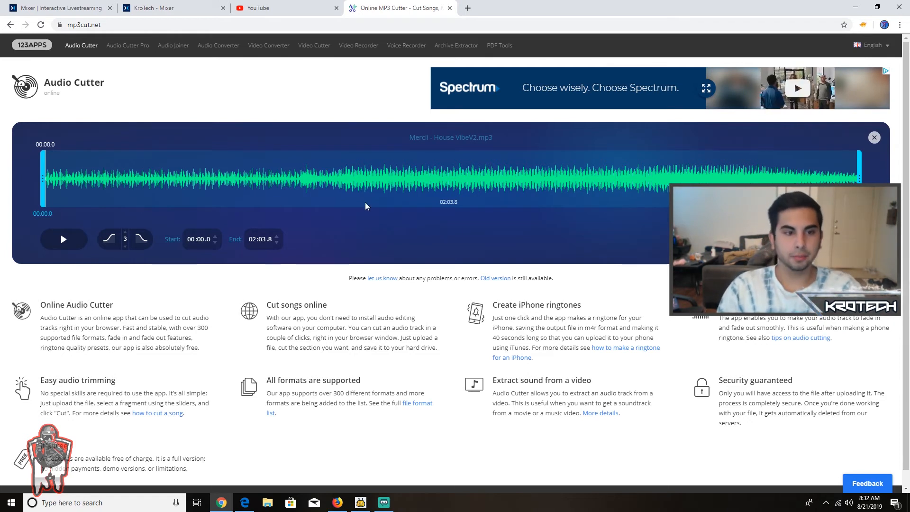
Preview the loaded track from its beginning and from near its middle, and pause playback.
click(67, 236)
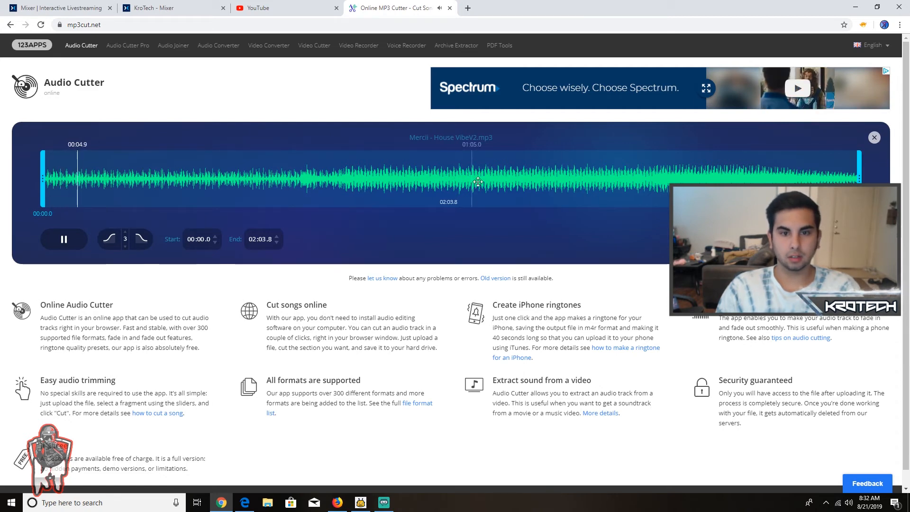
click(434, 182)
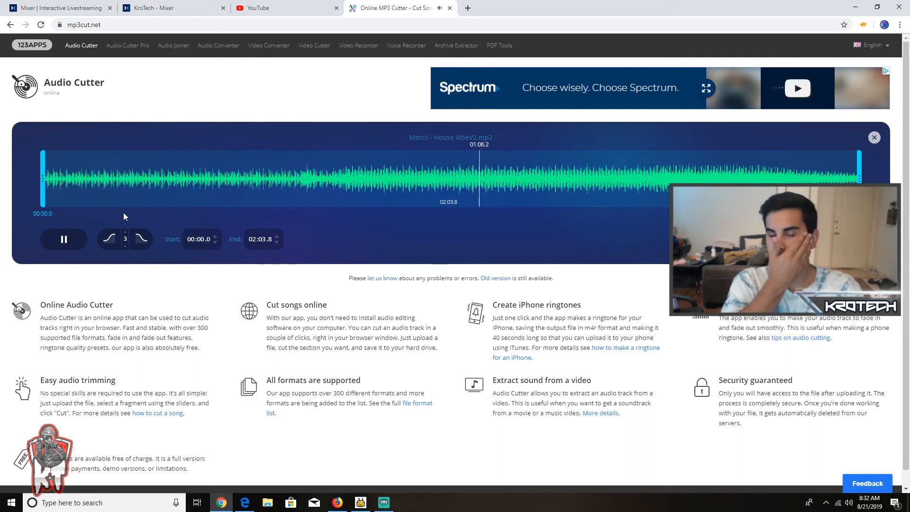
click(67, 238)
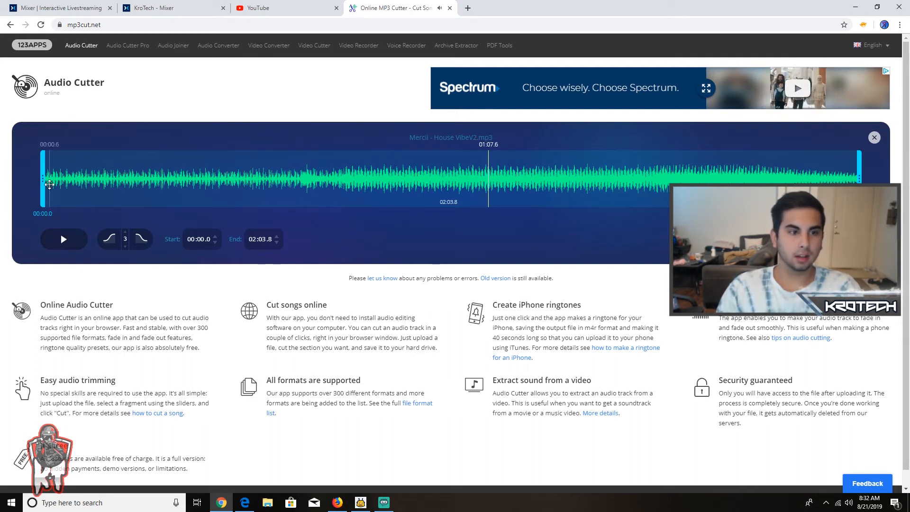
Trim the selection to run from about 00:45.7 to 00:48.1 and preview the clip.
drag(43, 180, 341, 187)
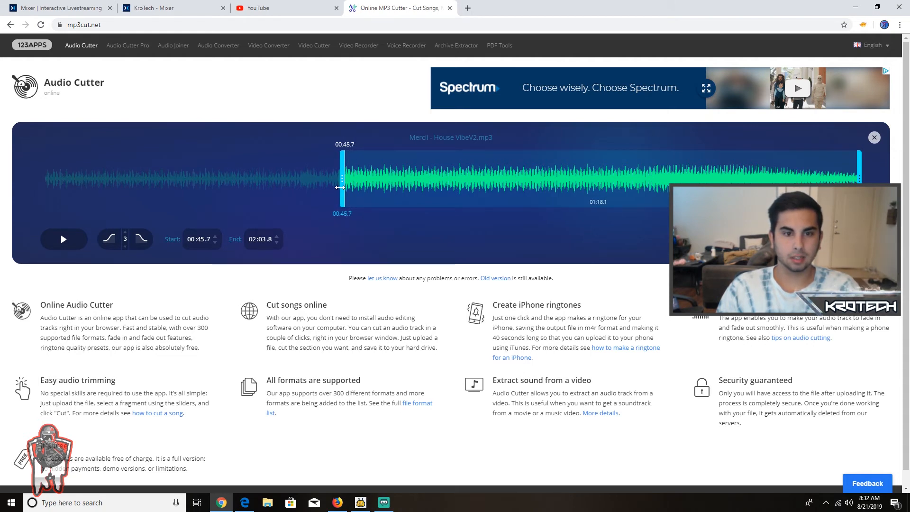
drag(858, 179, 363, 183)
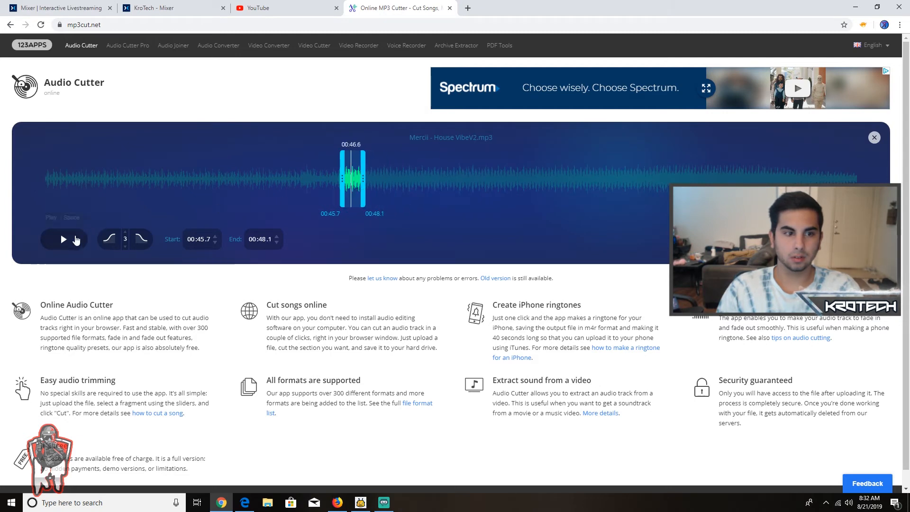
click(75, 239)
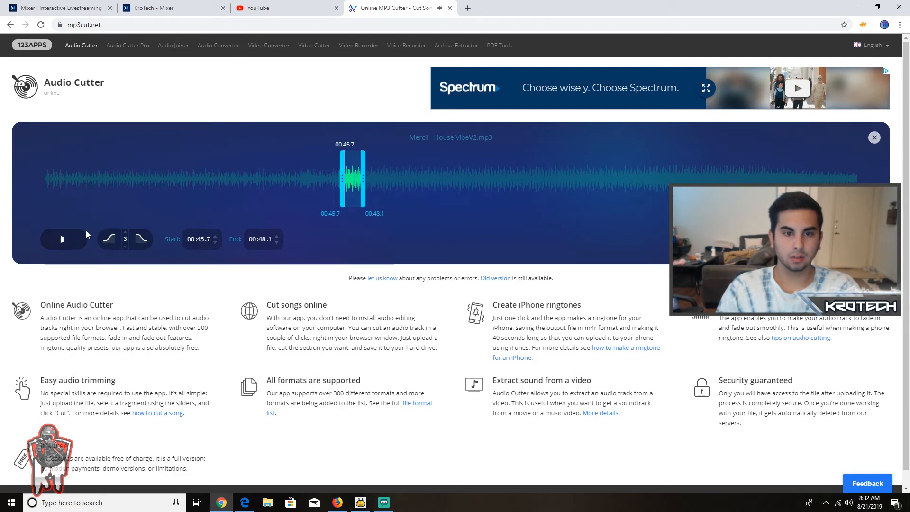
click(65, 240)
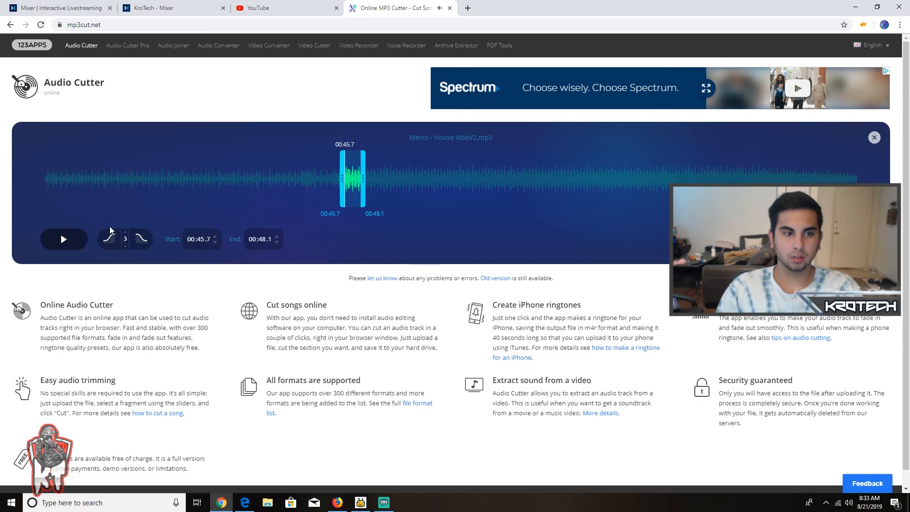
Extend the selection's end to about 00:53.8, previewing the longer clip while adjusting it.
drag(363, 179, 391, 179)
click(70, 240)
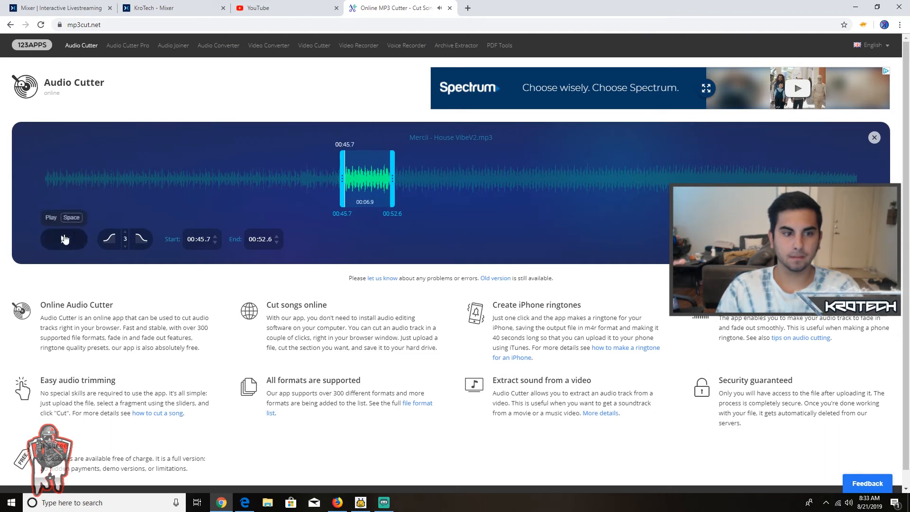
click(65, 239)
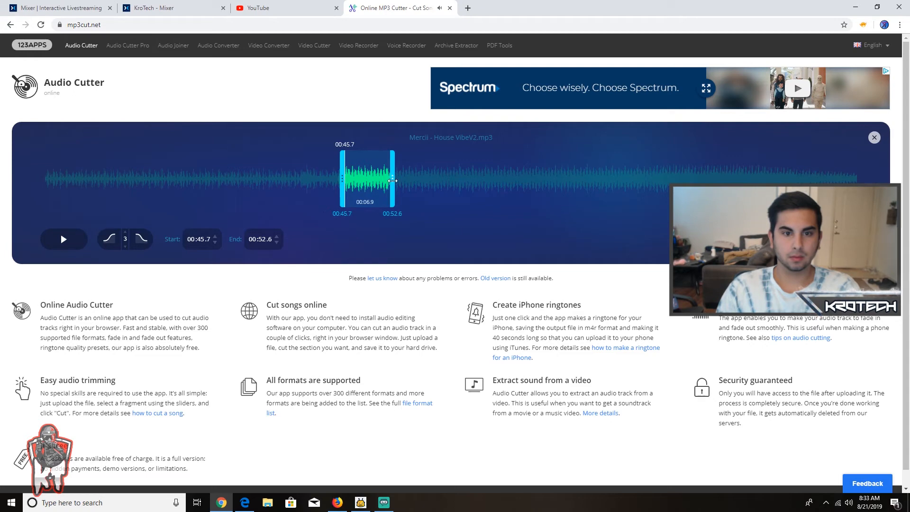
mouse_move(392, 180)
mouse_down()
mouse_move(412, 182)
mouse_move(400, 184)
mouse_up()
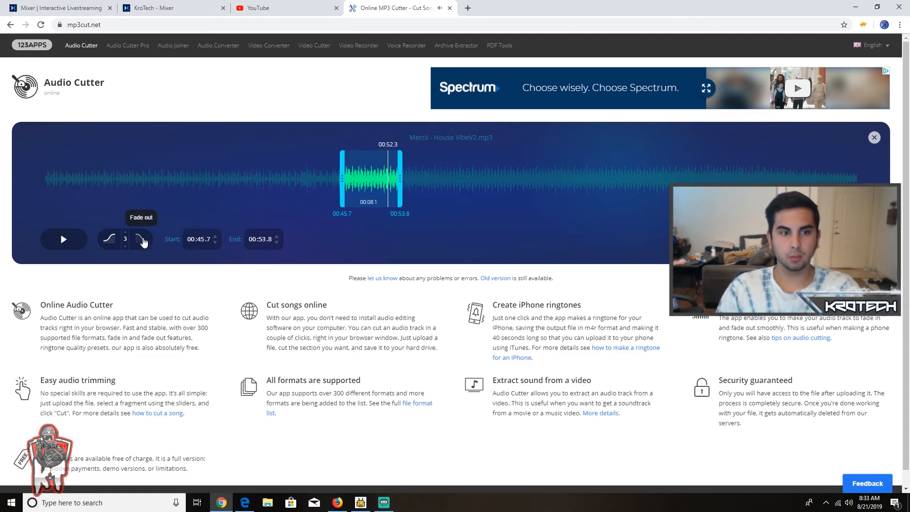
Turn on the fade-out for the selected clip and set the fade length to 1.
click(141, 239)
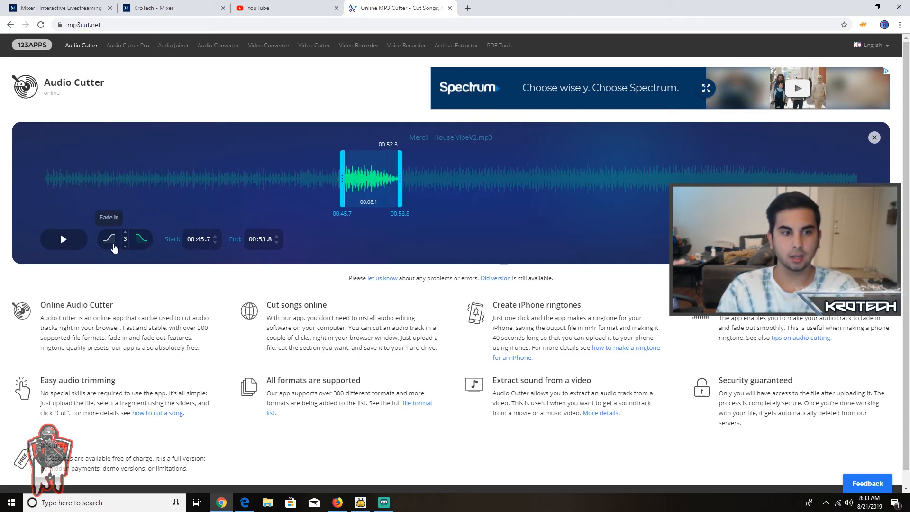
click(125, 247)
click(125, 246)
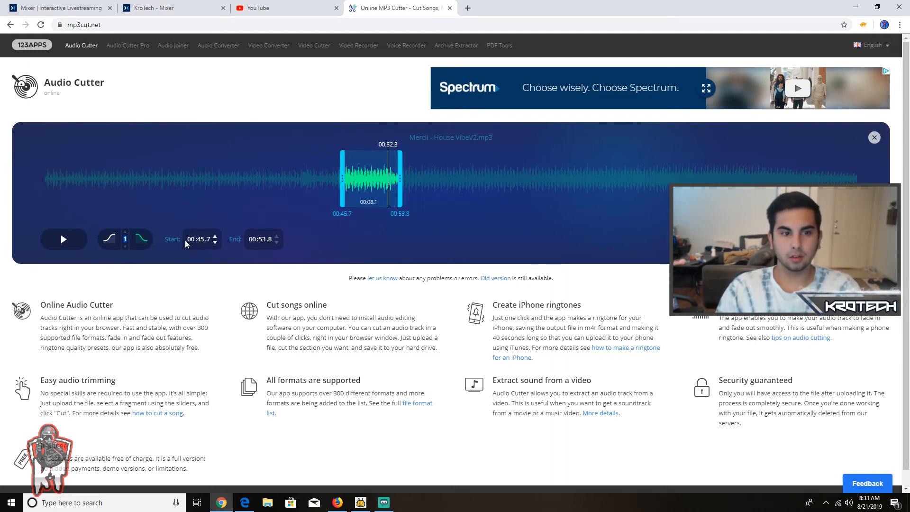
Try an earlier selection end at 00:53.5, and restore the end to 00:53.8.
click(277, 245)
click(277, 244)
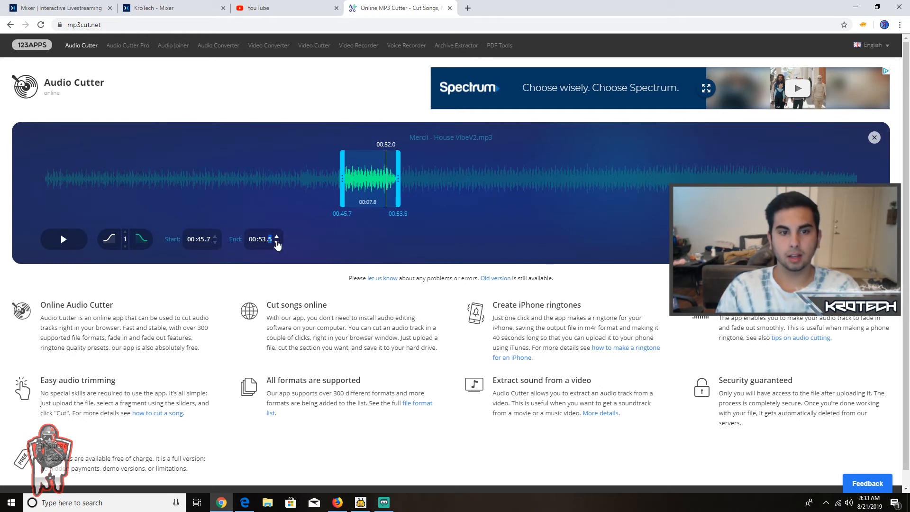
click(276, 238)
click(277, 237)
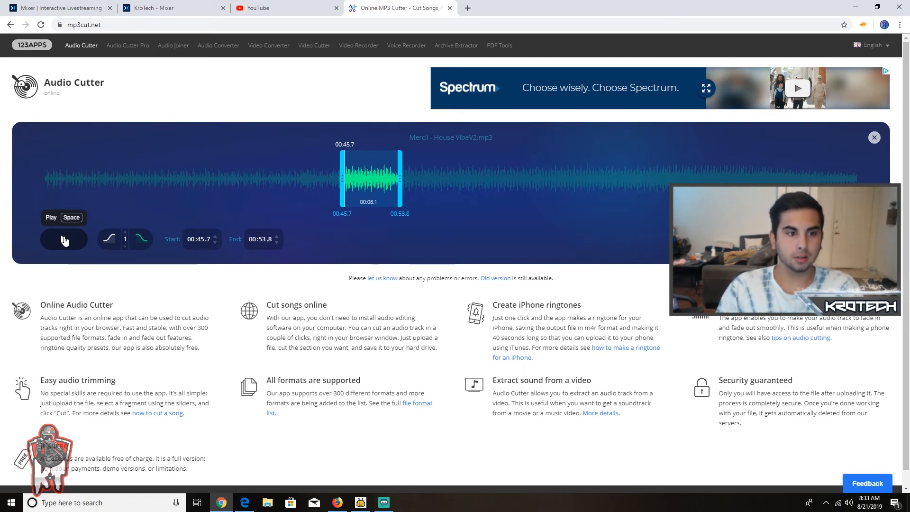
Preview and cut the selected clip, then save the MP3 and show the downloaded file in its folder.
click(65, 241)
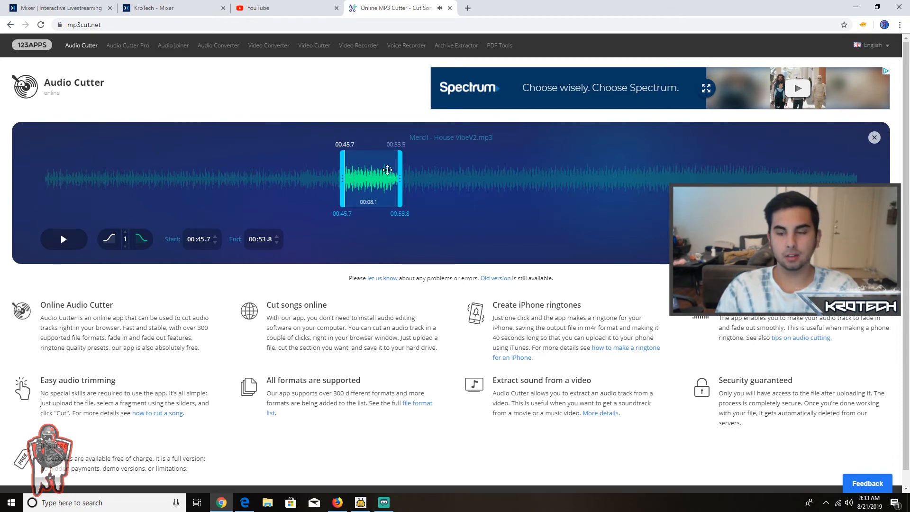
click(838, 239)
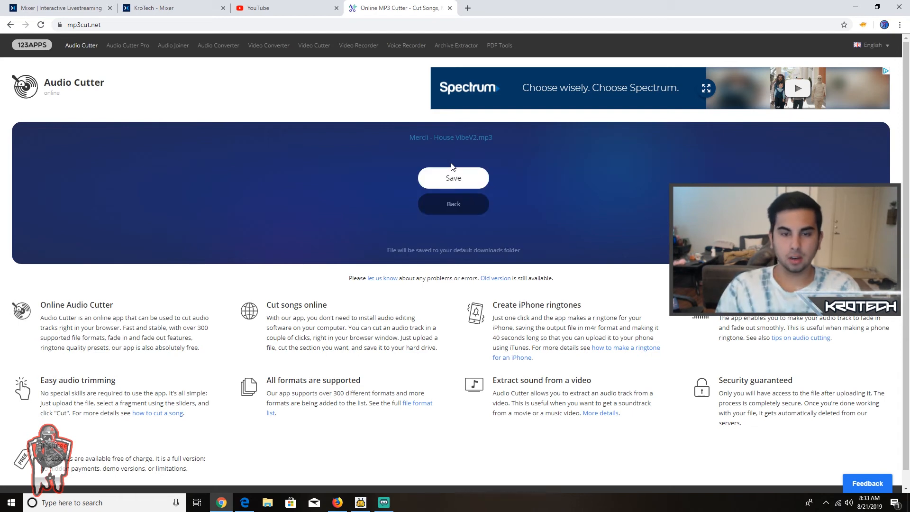
click(455, 178)
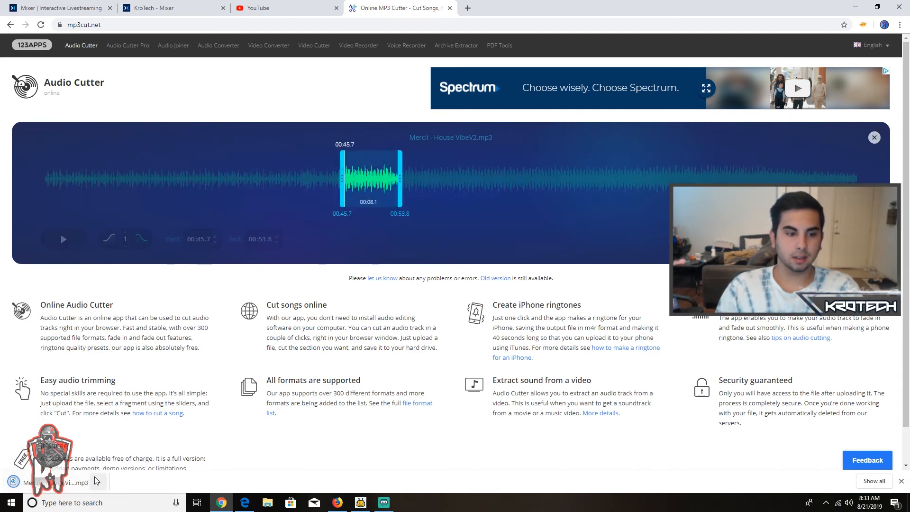
click(96, 481)
click(123, 451)
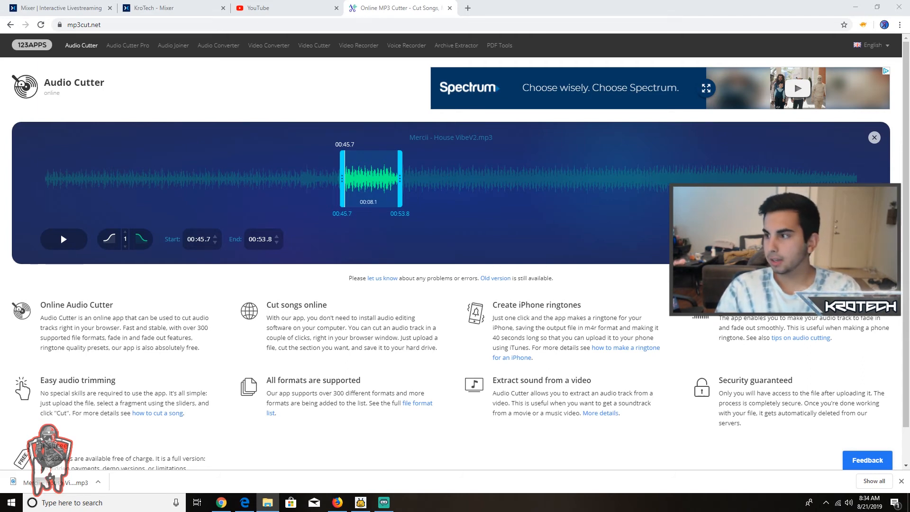
Return to the browser and close the audio cutter and YouTube pages.
key(alt+Tab)
click(450, 8)
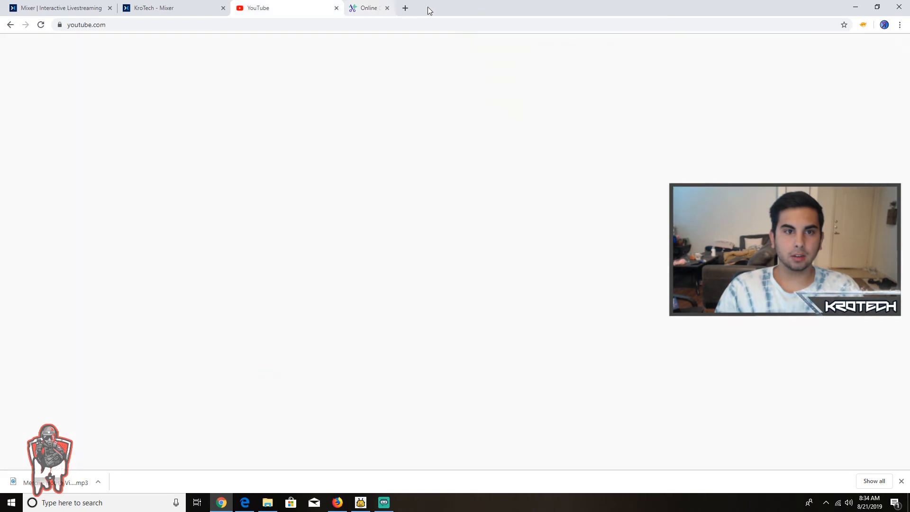
click(336, 8)
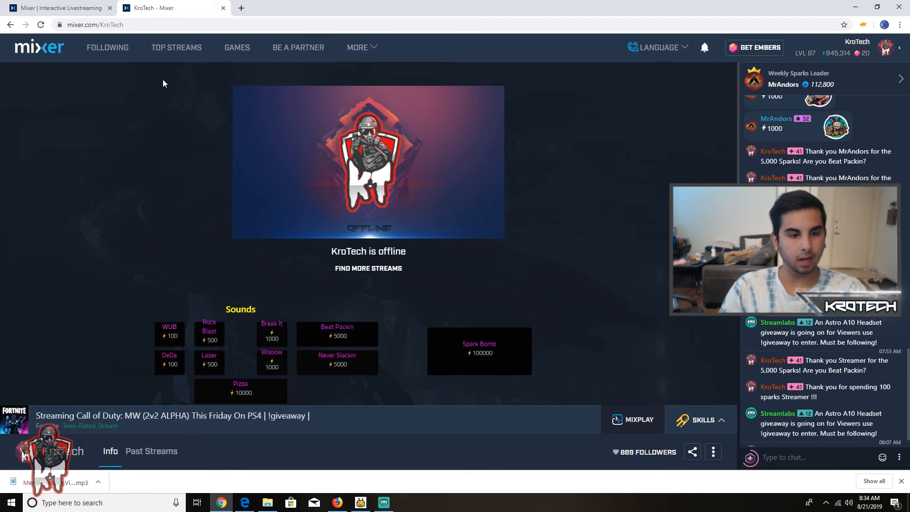
Switch to Firebot, choose Test YT Audio from Mixplay Sounds for the Play Sound effect, preview it, and add the effect.
click(360, 502)
click(374, 245)
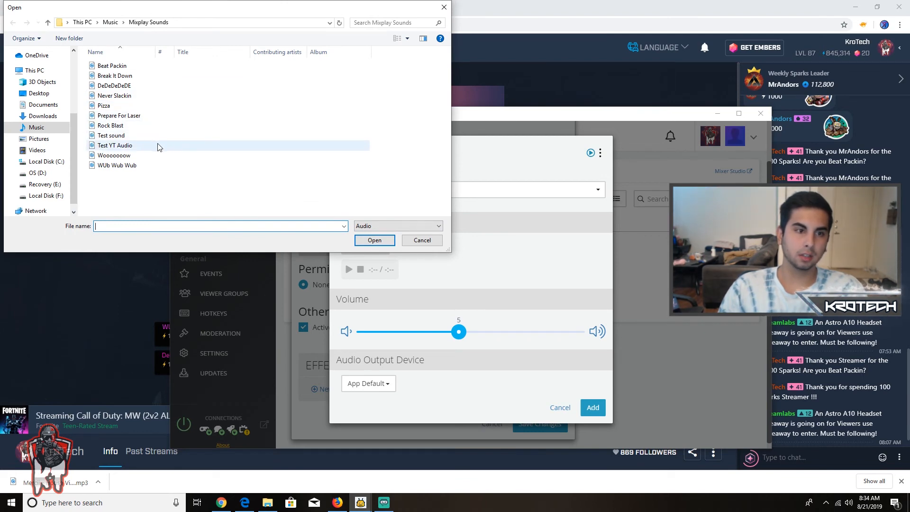
click(173, 146)
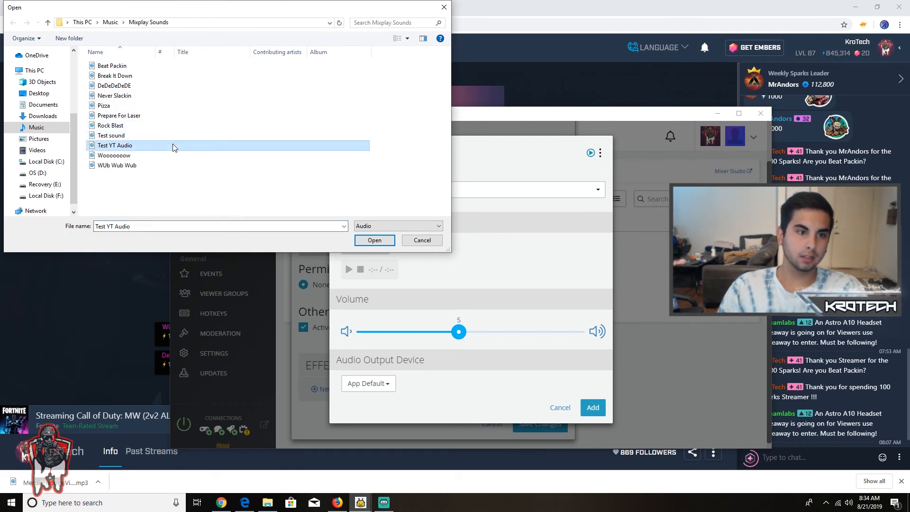
click(374, 240)
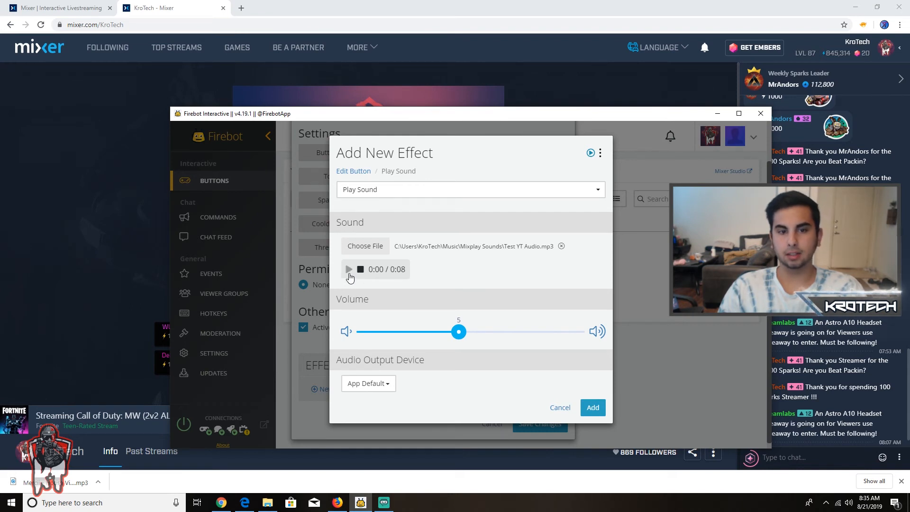
click(349, 273)
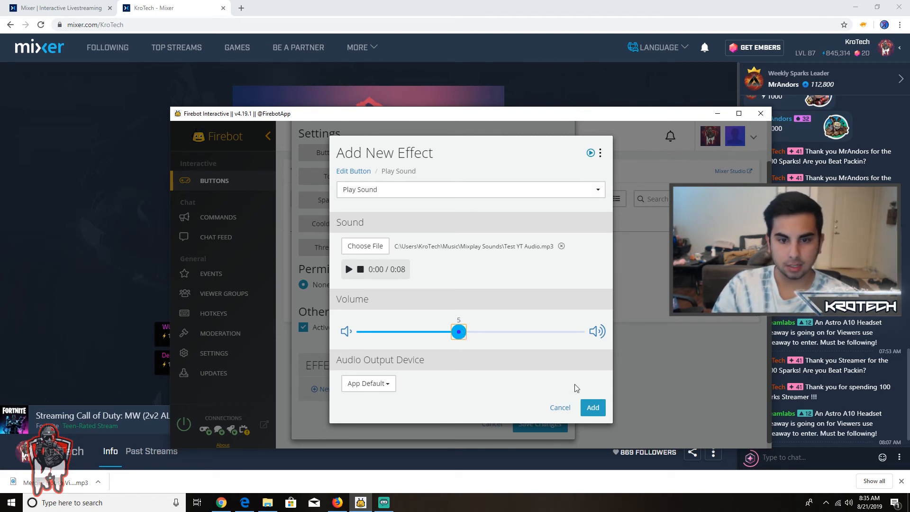
click(593, 407)
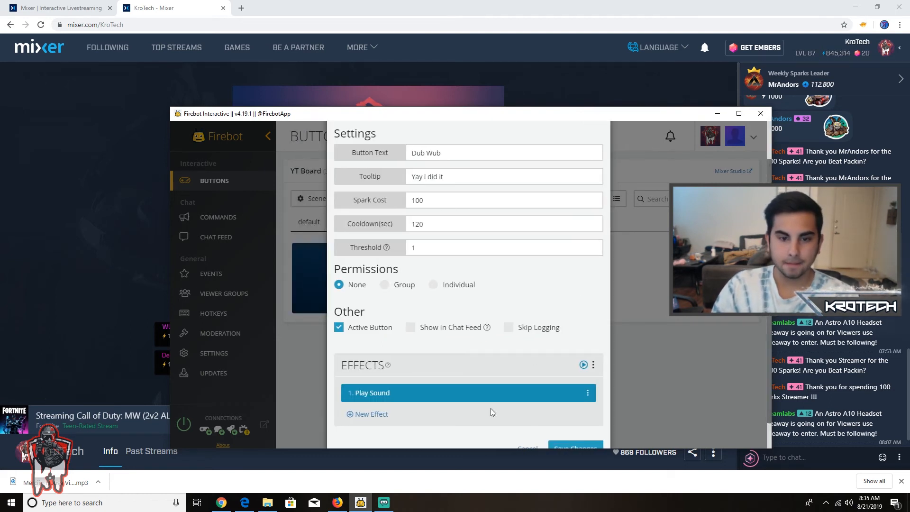
Create a second effect of type Chat for the Dub Wub button, sent as Streamer.
scroll(490, 408, down, 1)
click(360, 383)
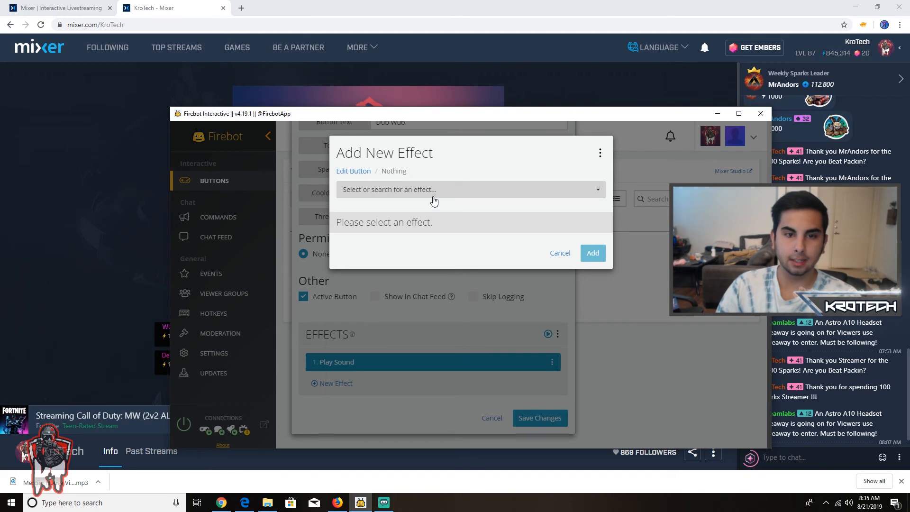
click(434, 201)
click(396, 299)
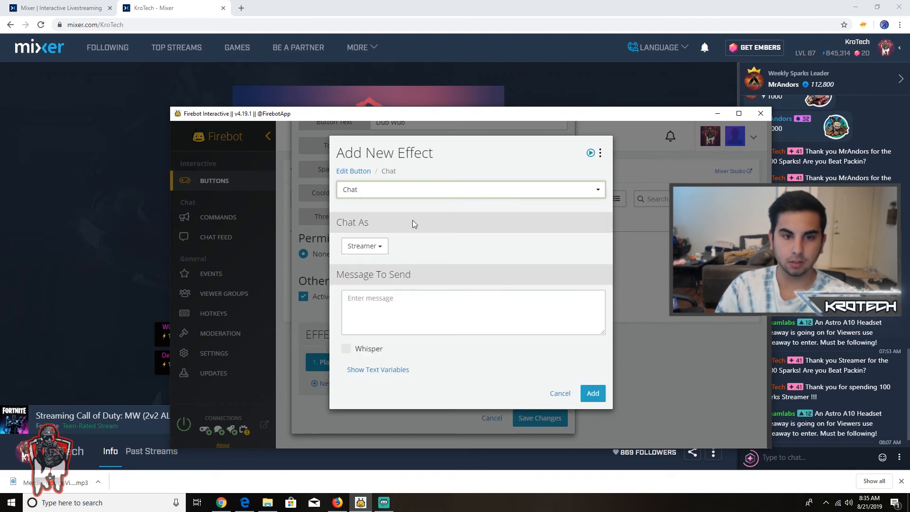
click(376, 246)
click(381, 270)
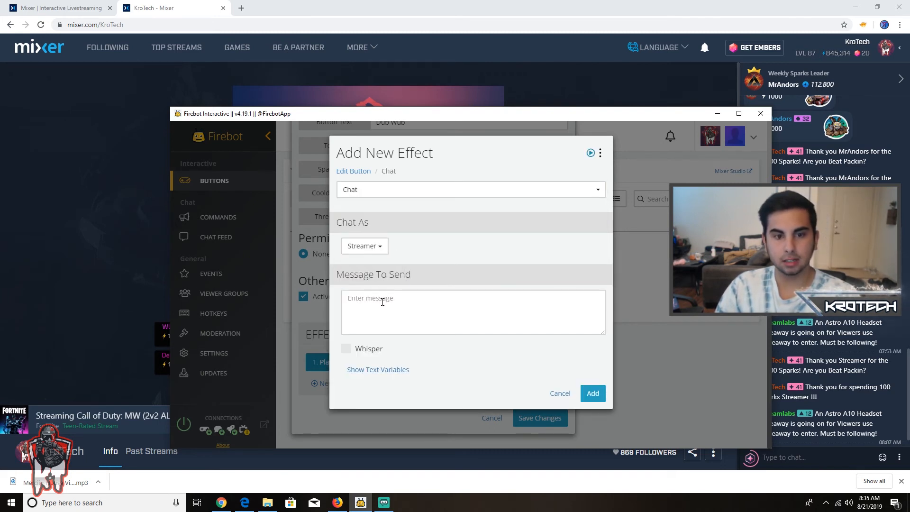
Write the chat message "Thank you for the 100 sparks $(user) <3", looking up the user variable in the general text variables.
click(382, 303)
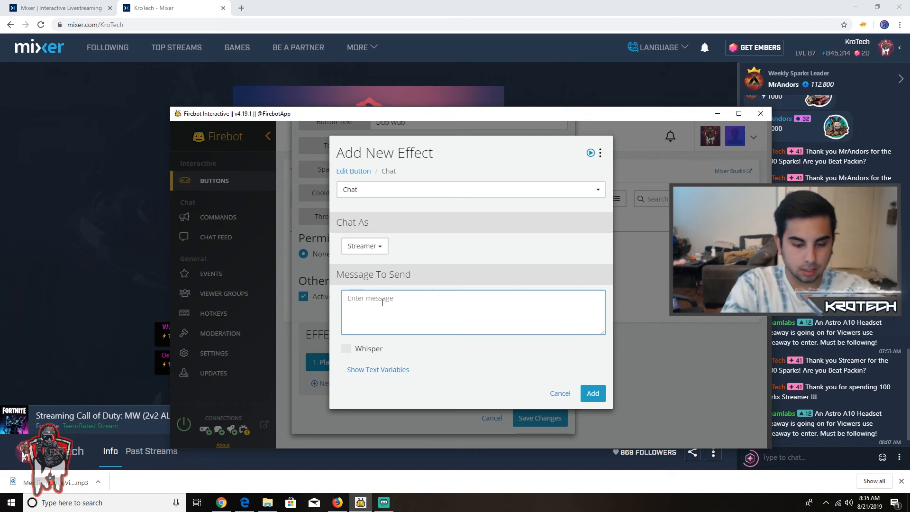
text(Thank you for the)
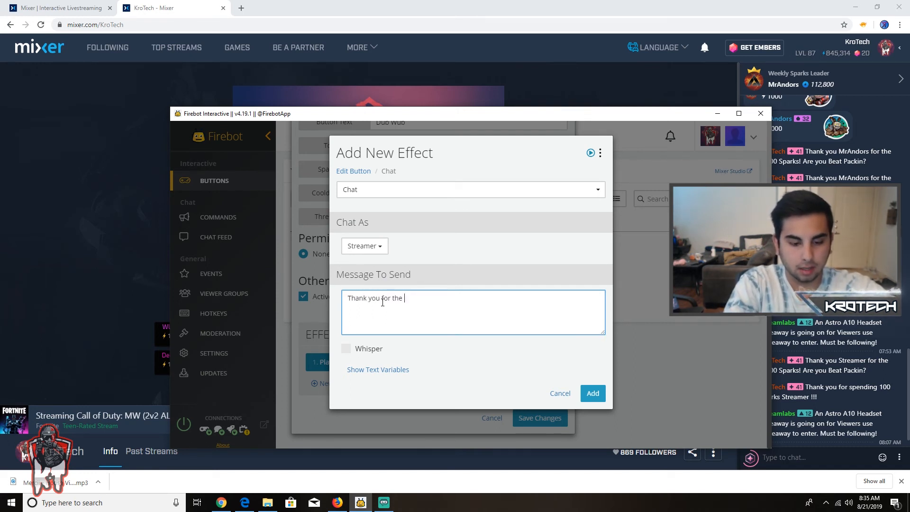
text( 100 sparks)
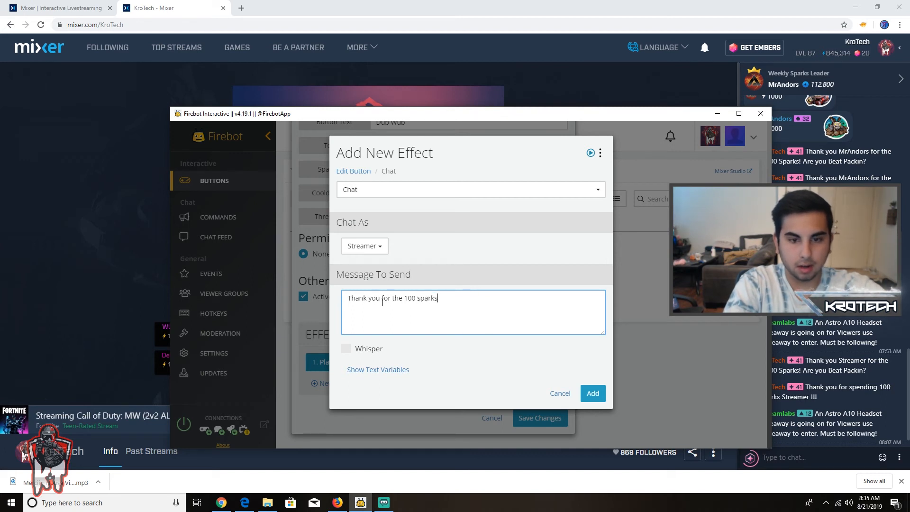
click(384, 370)
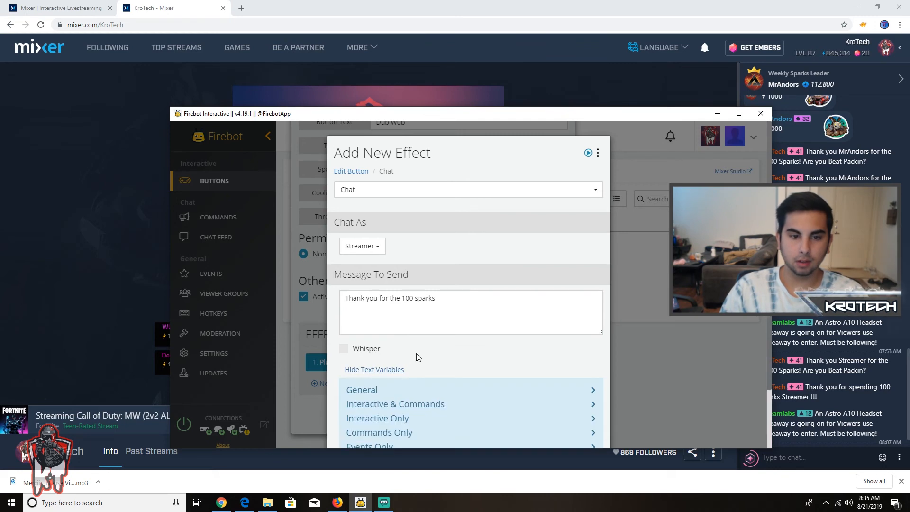
scroll(427, 348, down, 1)
click(386, 344)
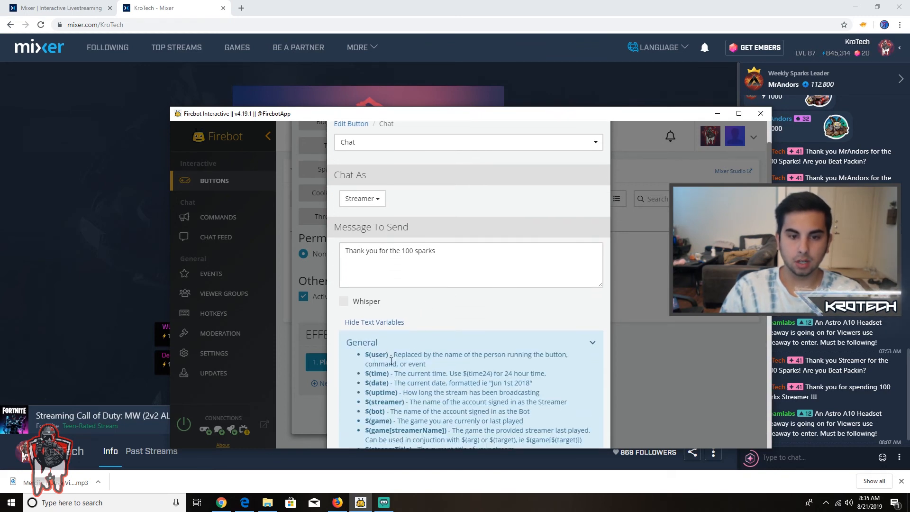
scroll(393, 359, down, 1)
scroll(395, 358, up, 2)
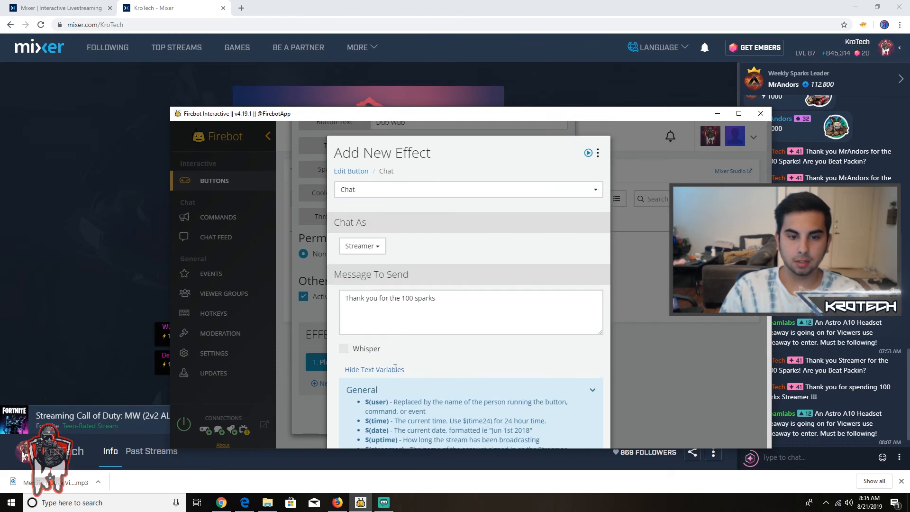
click(466, 297)
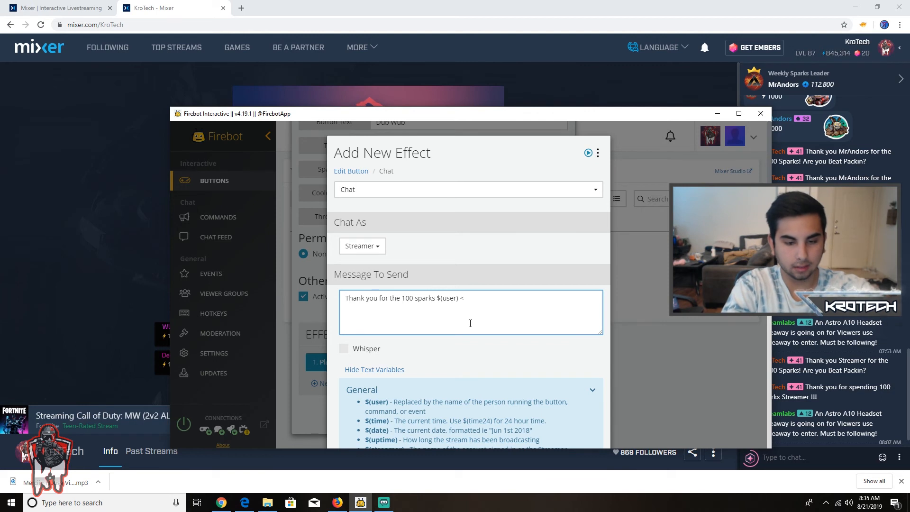
text(3)
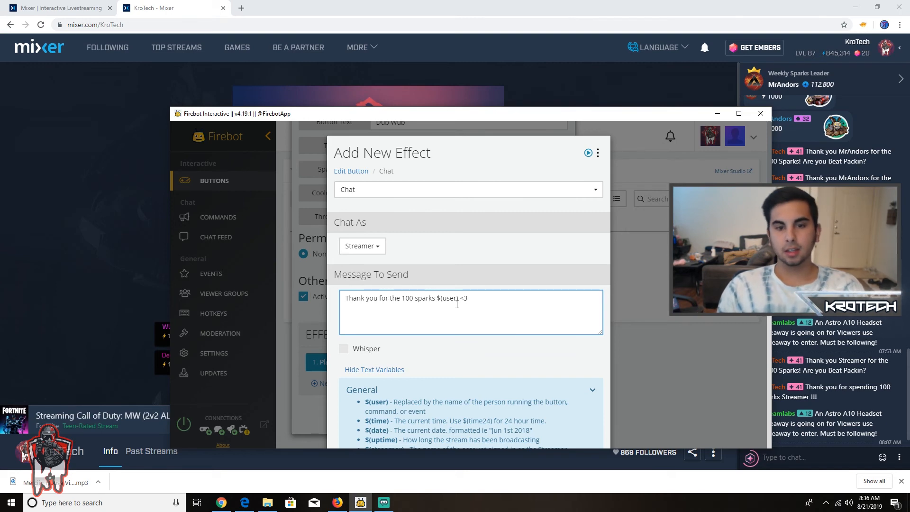
Add the Chat effect to the Dub Wub button and save the button's changes.
scroll(481, 240, down, 10)
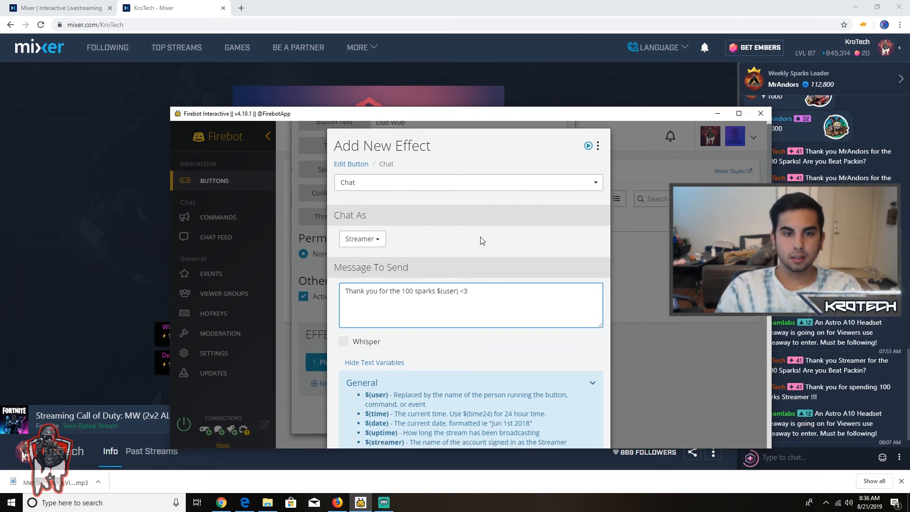
click(591, 416)
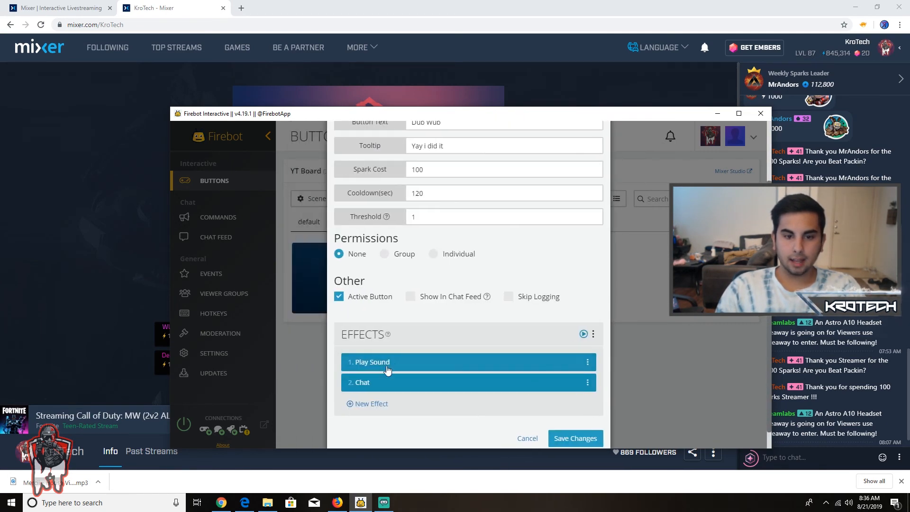
click(589, 441)
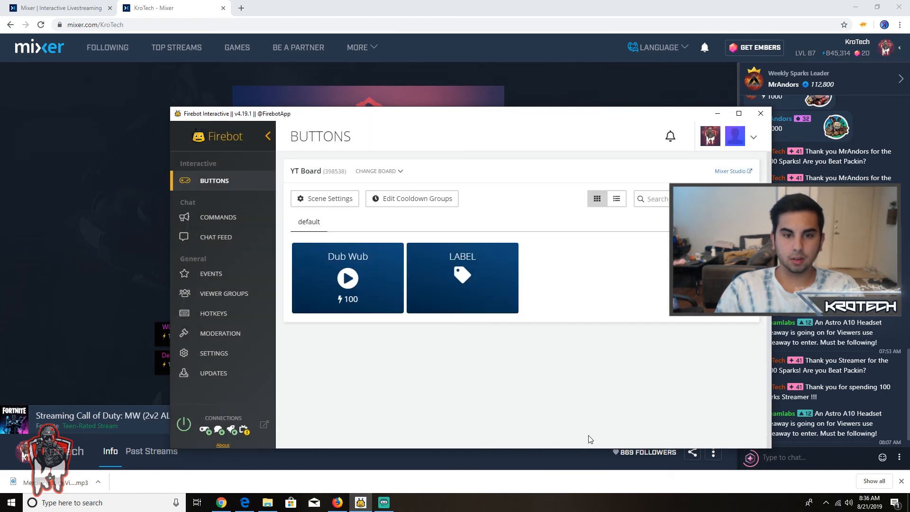
Test the Dub Wub button in Firebot, and disconnect and reconnect the Mixer services.
click(352, 288)
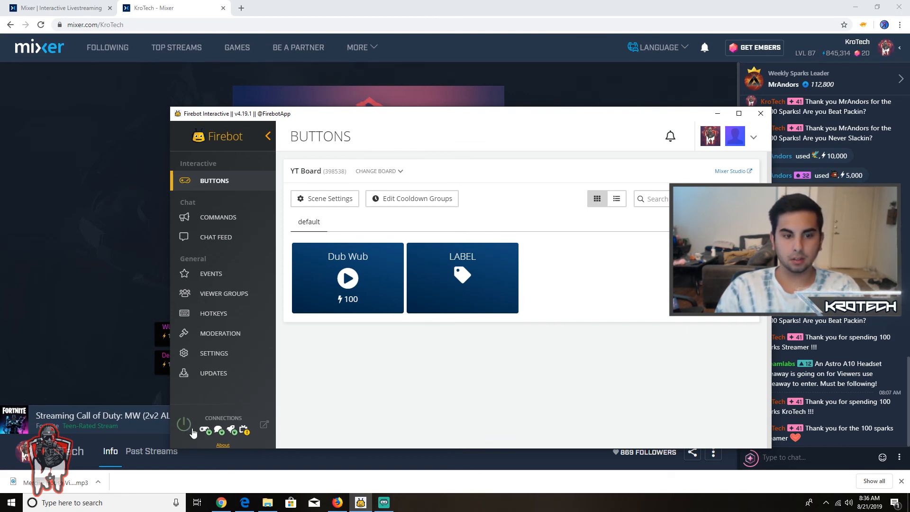
mouse_move(401, 127)
mouse_down()
mouse_move(441, 63)
mouse_move(477, 407)
mouse_move(459, 446)
mouse_move(474, 429)
mouse_move(479, 477)
mouse_move(491, 445)
mouse_move(406, 234)
mouse_move(405, 110)
mouse_up()
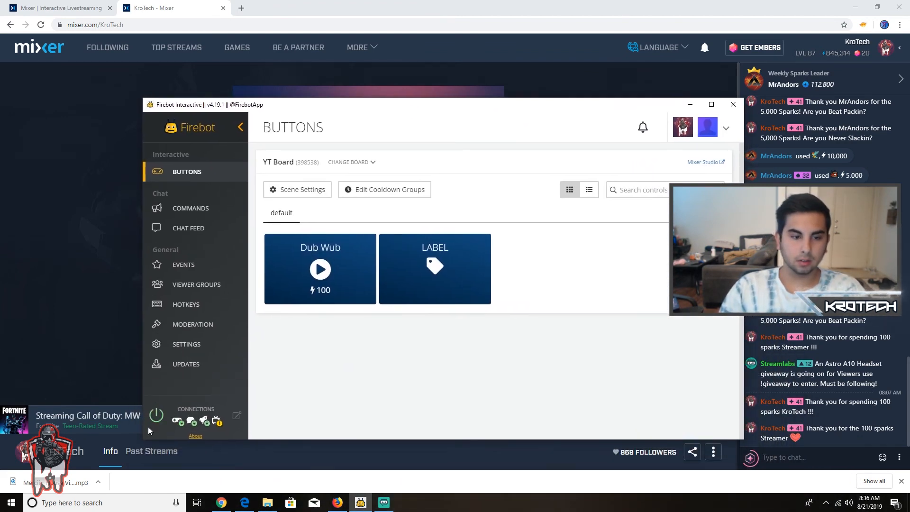
click(158, 417)
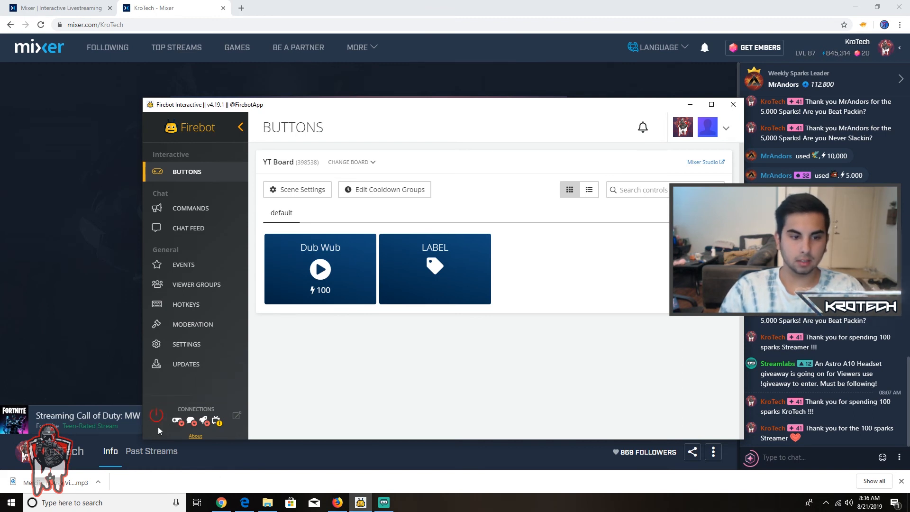
click(157, 419)
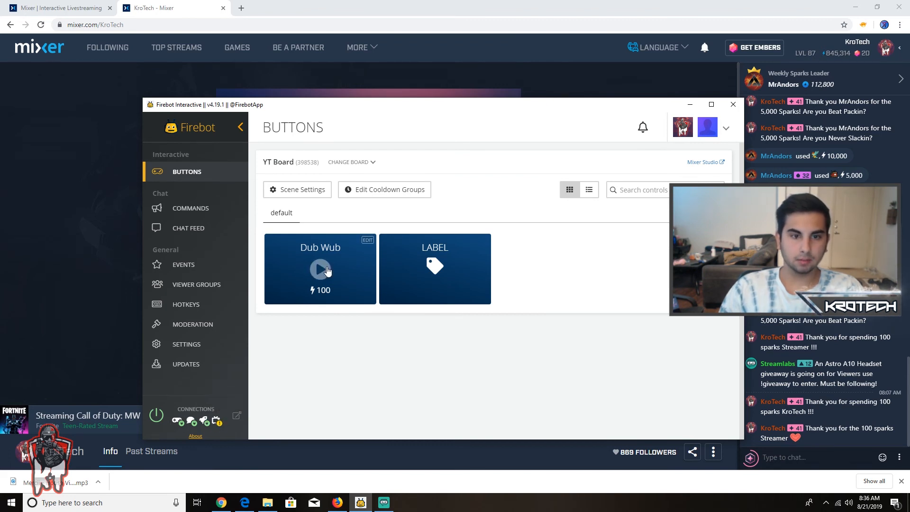
Minimize Firebot and trigger the 100-spark Dub Wub button on the Mixer channel page.
click(690, 106)
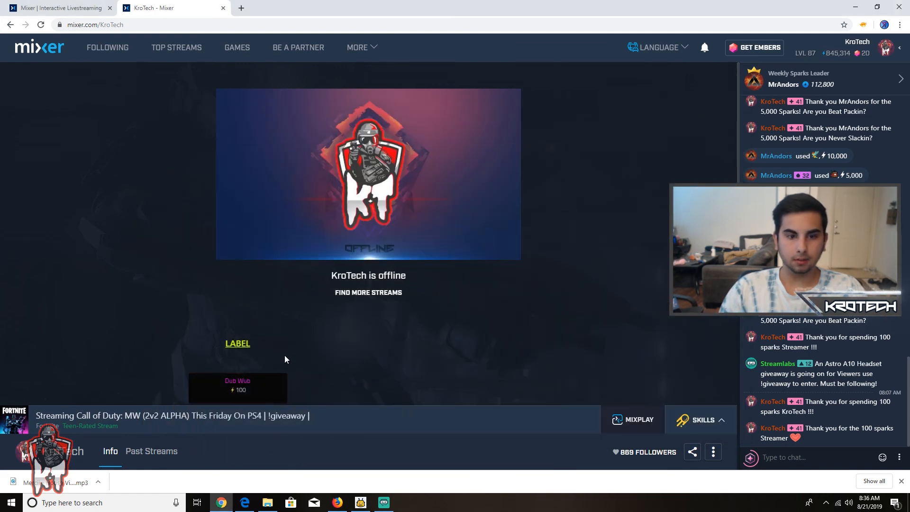
click(621, 421)
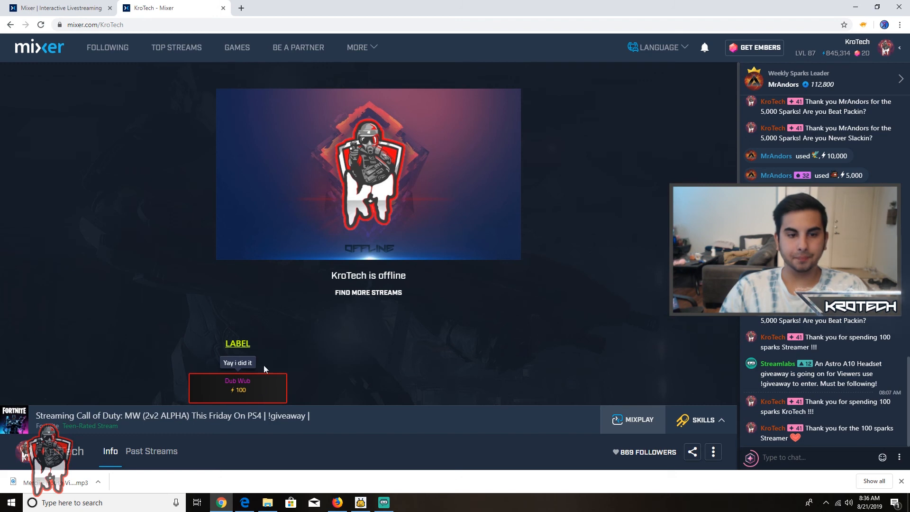
click(258, 392)
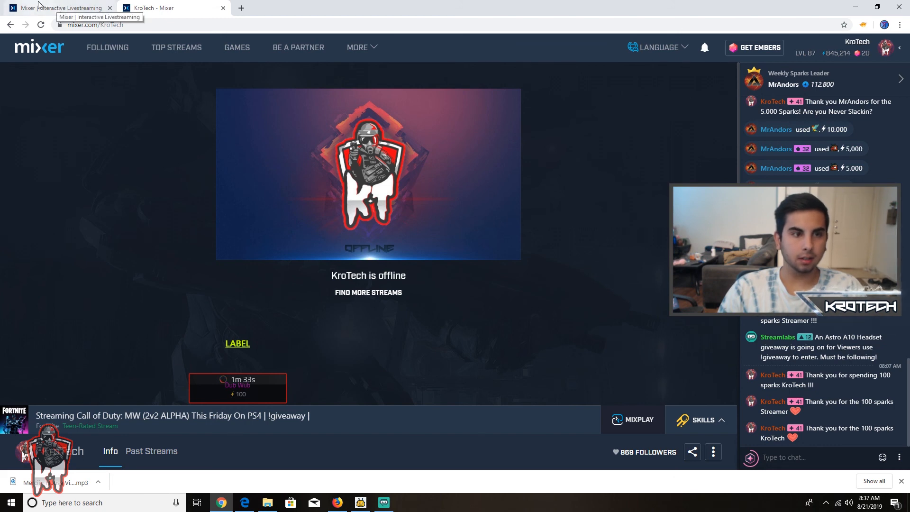
Return to the YT Board layout in the Mixer editor, grab the Dub Wub control on the grid, and save the board.
click(54, 6)
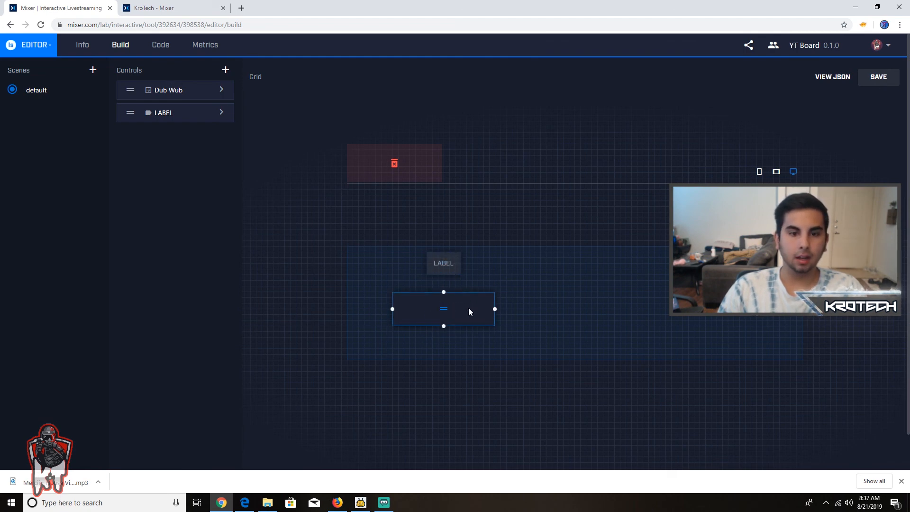
mouse_move(443, 306)
mouse_down()
mouse_move(667, 304)
mouse_move(437, 304)
mouse_move(445, 309)
mouse_up()
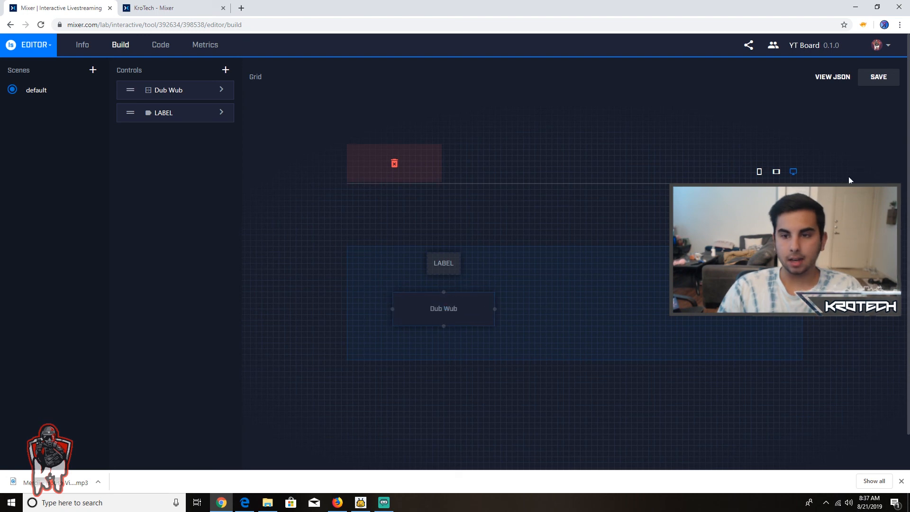
click(879, 79)
Switch to Firebot and choose YT Board through the board-changing options.
click(361, 502)
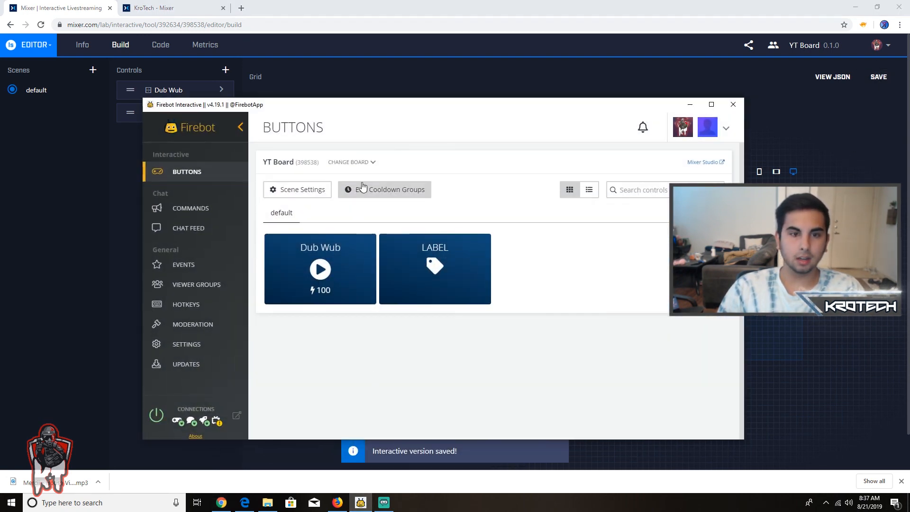
click(351, 162)
click(359, 255)
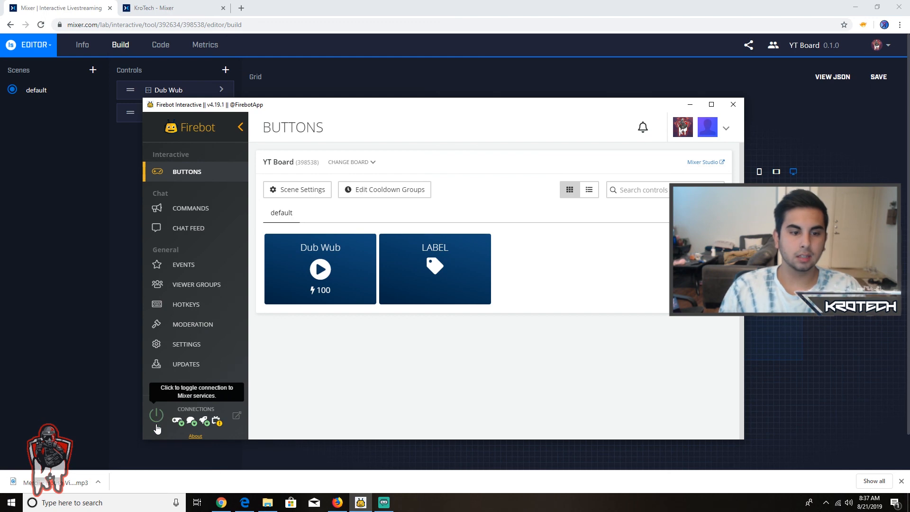
Check the Dub Wub button on the Mixer channel page, and return to the YT Board editor.
click(160, 11)
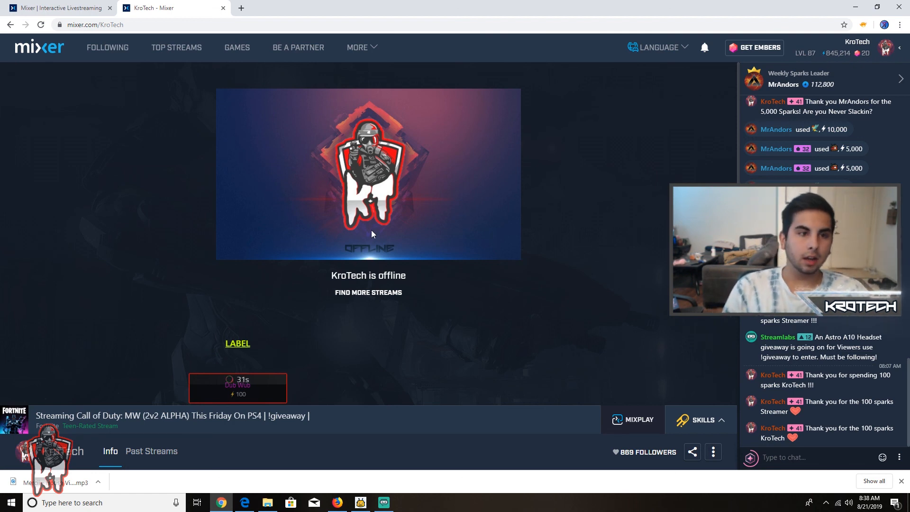
click(62, 8)
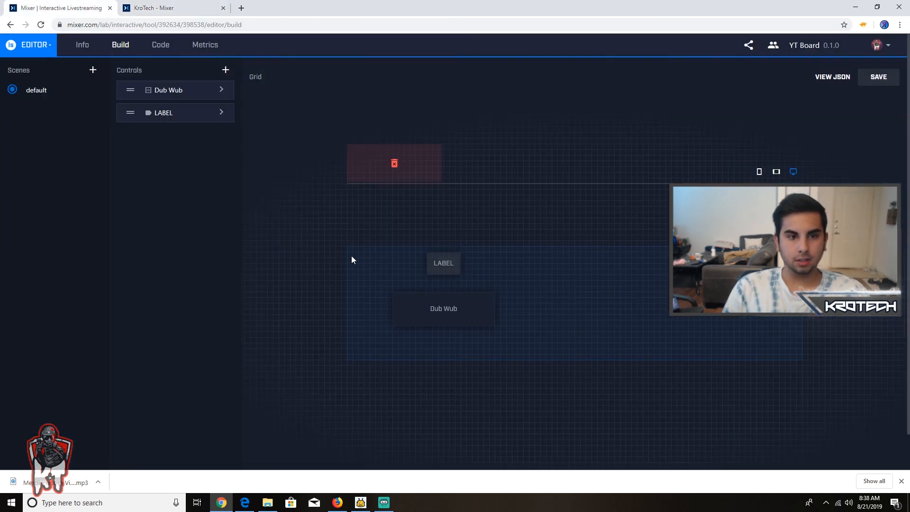